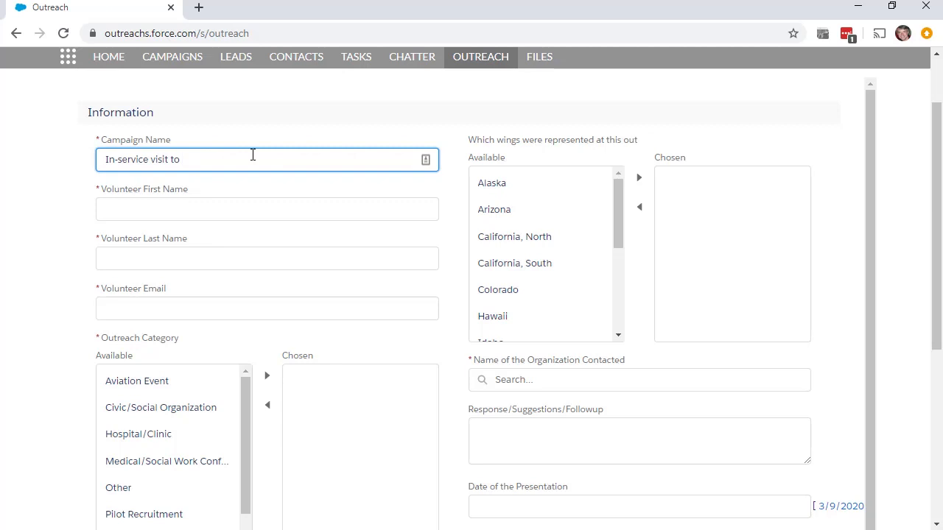
- Complete the campaign name 'In-service visit to XYZ Hospital' and enter placeholder volunteer first and last names 'Vol' and 'Last'
type("XYZ Hospital")
left_click(212, 190)
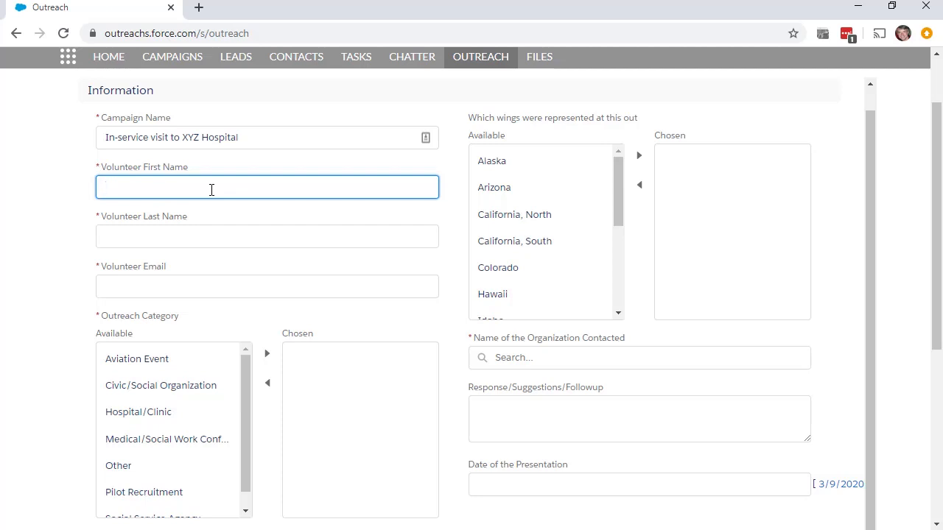
type("Vol")
key("Tab")
type("Laty")
key("BackSpace")
key("BackSpace")
type("st")
key("Tab")
- Enter 'email' as the placeholder volunteer email and move Hospital/Clinic into the chosen Outreach Categories
type("email")
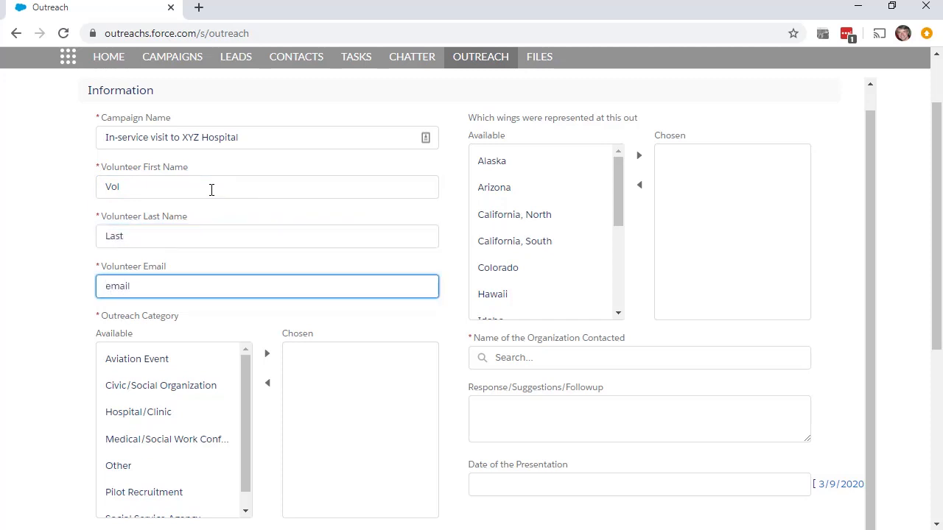
scroll(214, 217, "down", 2)
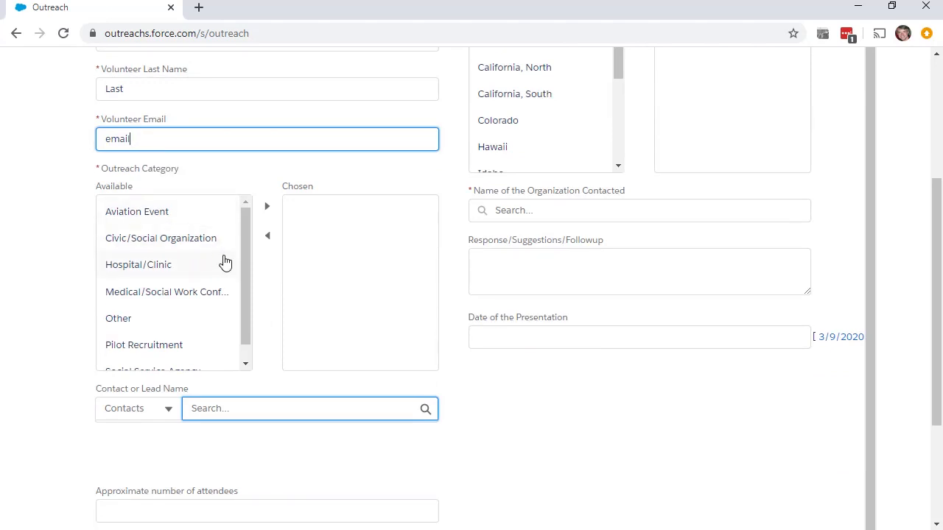
left_click_drag(243, 250, 242, 284)
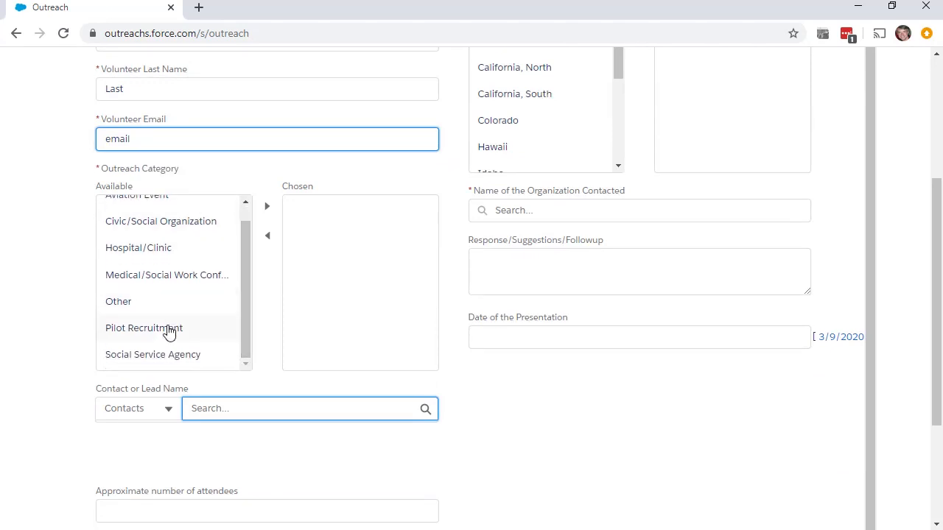
scroll(160, 302, "up", 1)
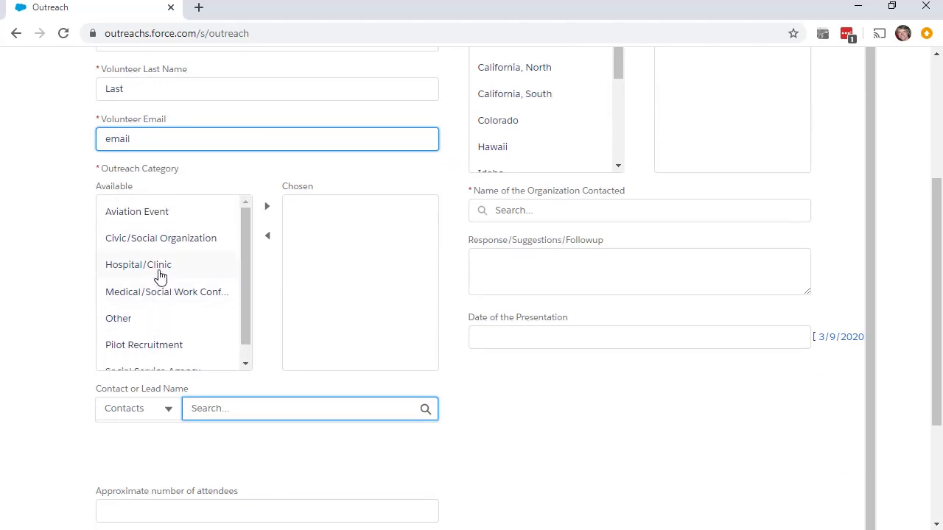
scroll(163, 245, "up", 1)
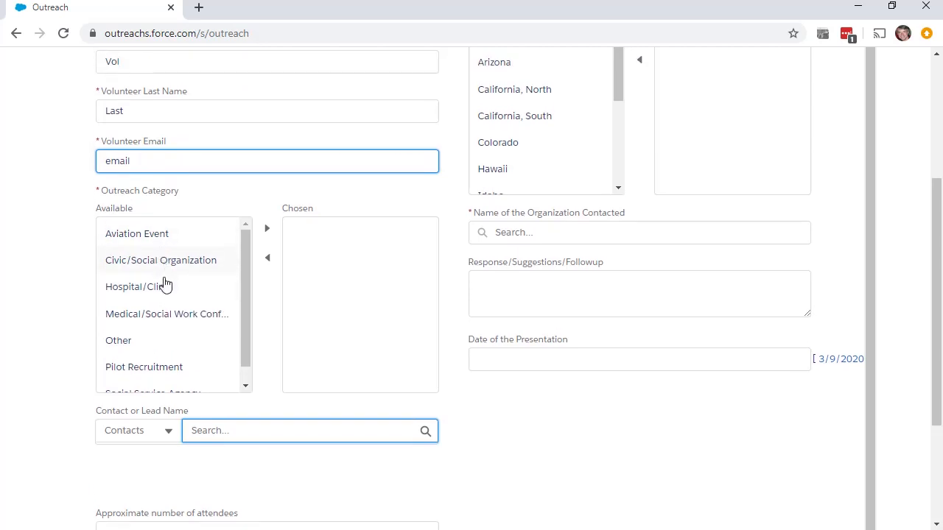
left_click(161, 288)
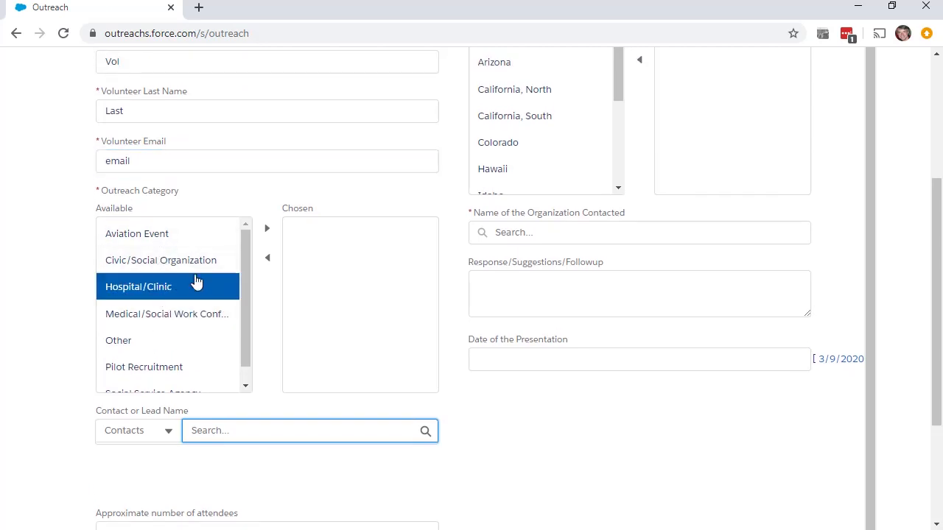
left_click(267, 230)
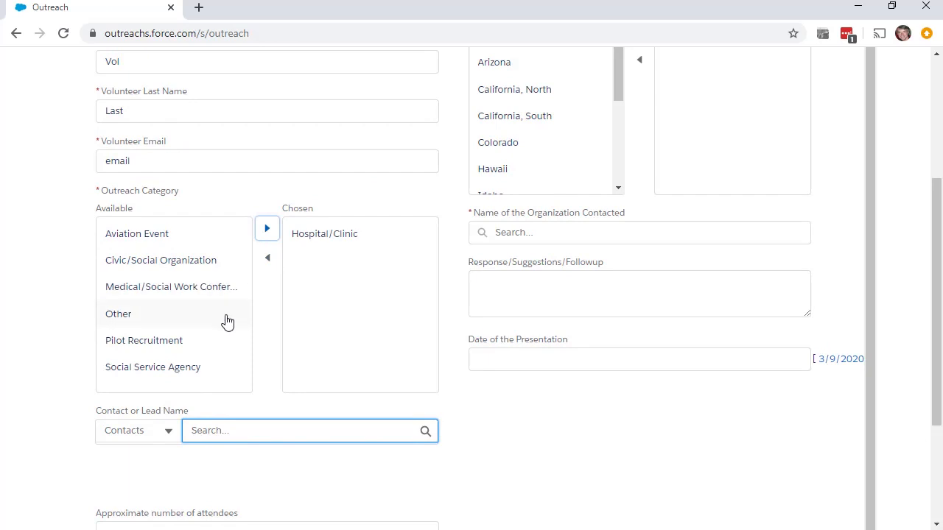
scroll(227, 321, "down", 1)
scroll(339, 363, "down", 3)
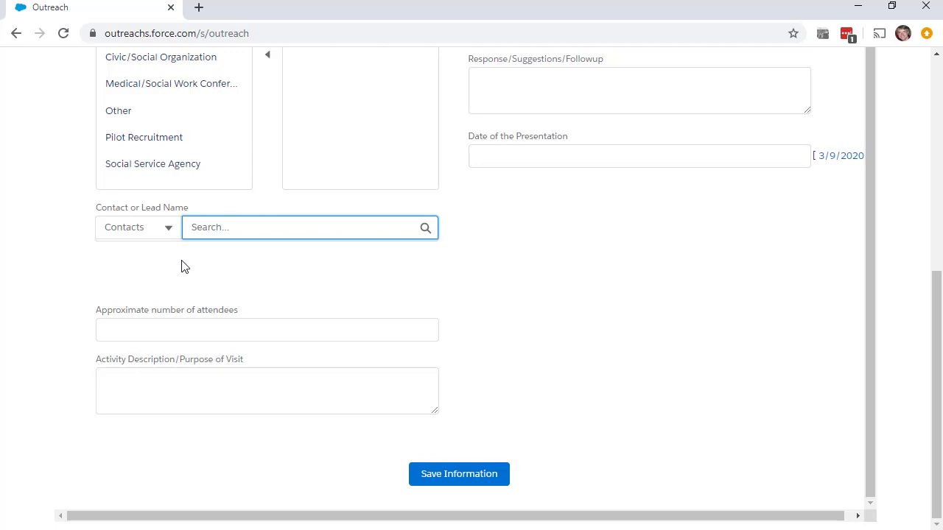
- Switch the Contact or Lead Name lookup to Leads and search for the requester's first name
left_click(157, 231)
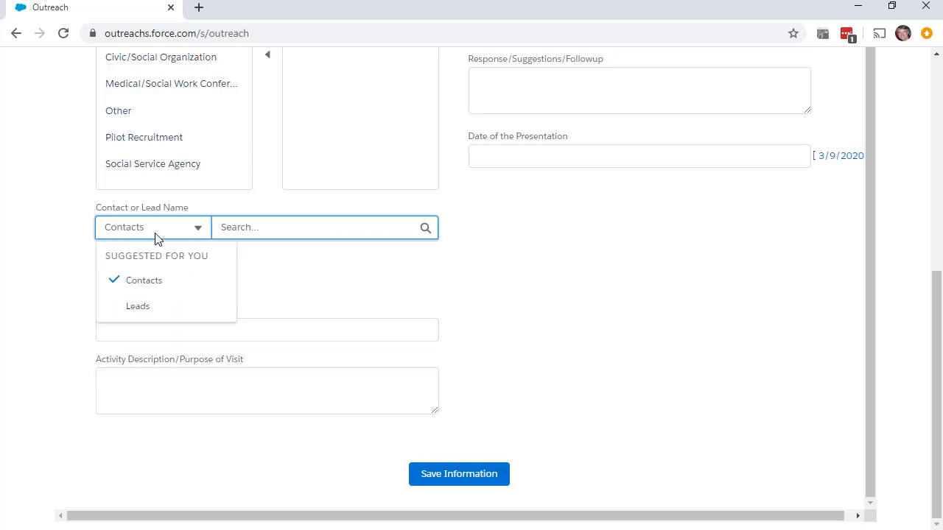
left_click(139, 306)
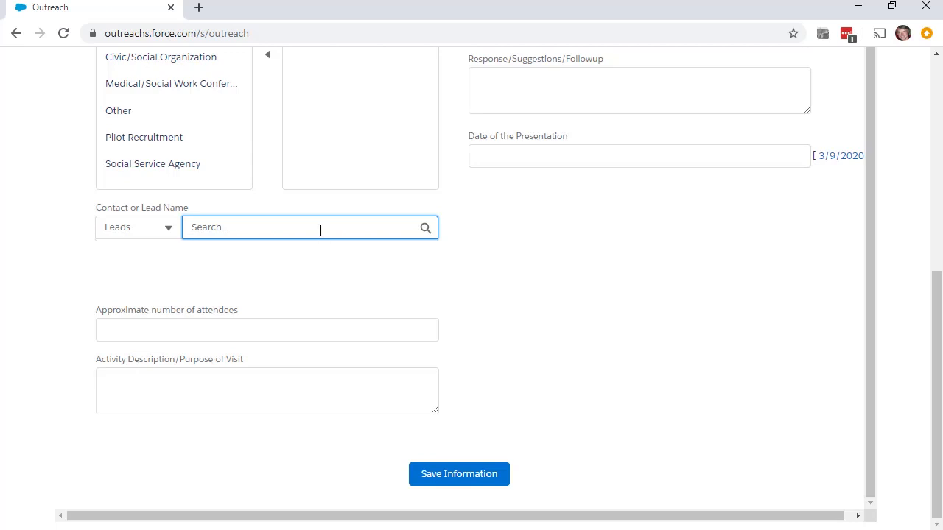
type("Anne")
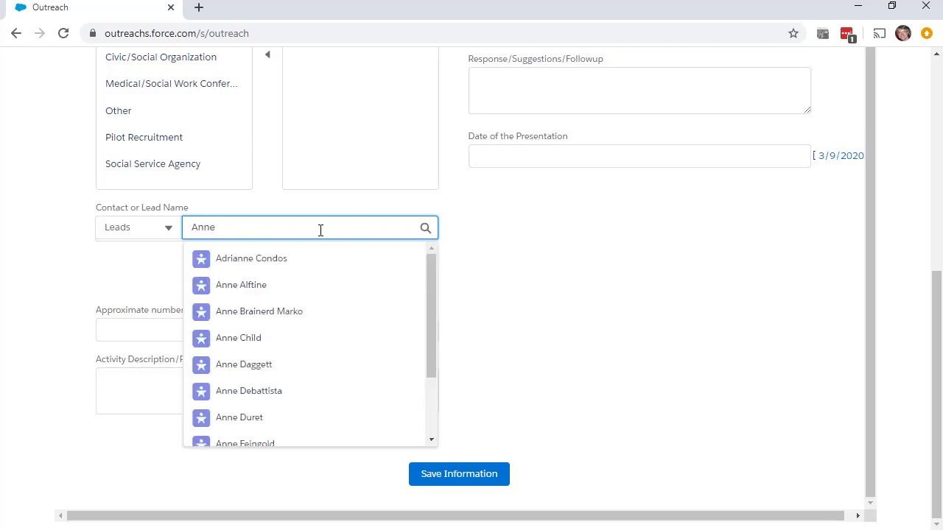
scroll(331, 308, "down", 2)
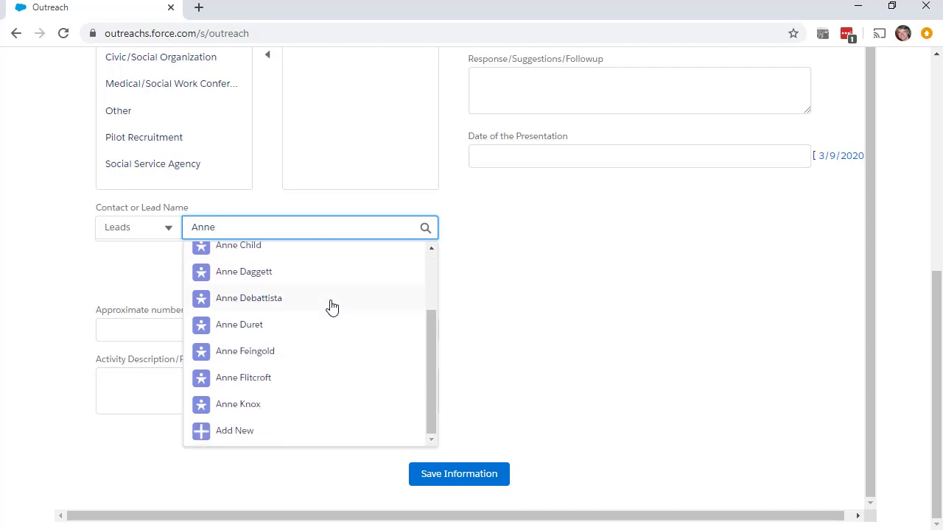
scroll(309, 411, "up", 3)
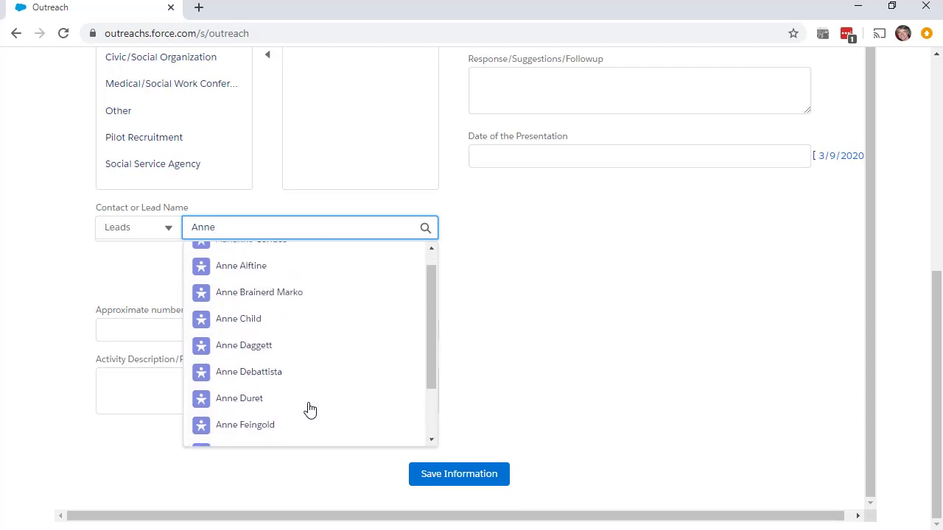
scroll(274, 336, "down", 2)
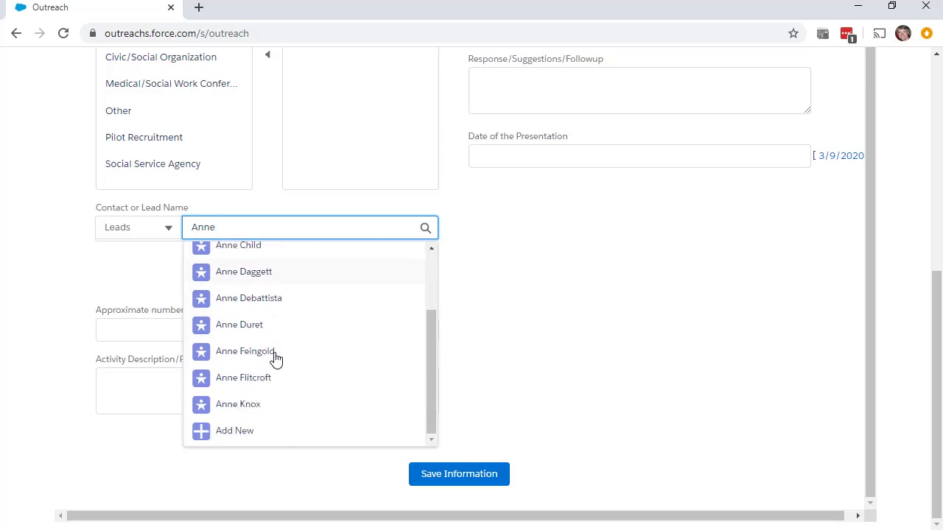
- Start a new Prospective Requesters lead and enter the requester's first and last name
left_click(253, 440)
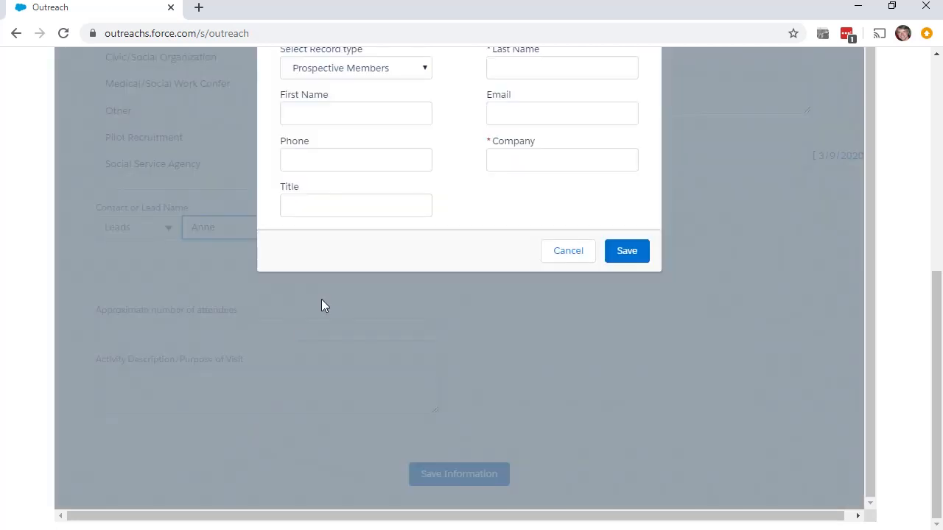
scroll(568, 209, "up", 3)
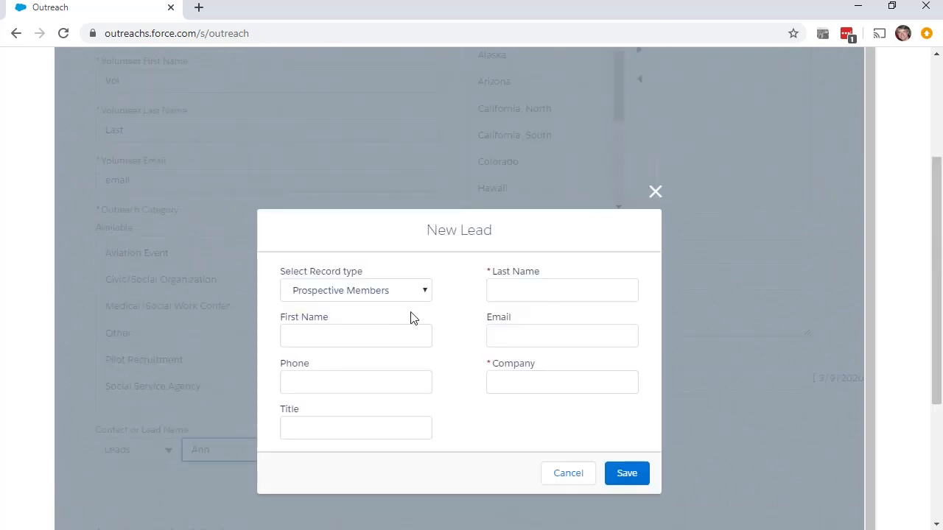
left_click(370, 290)
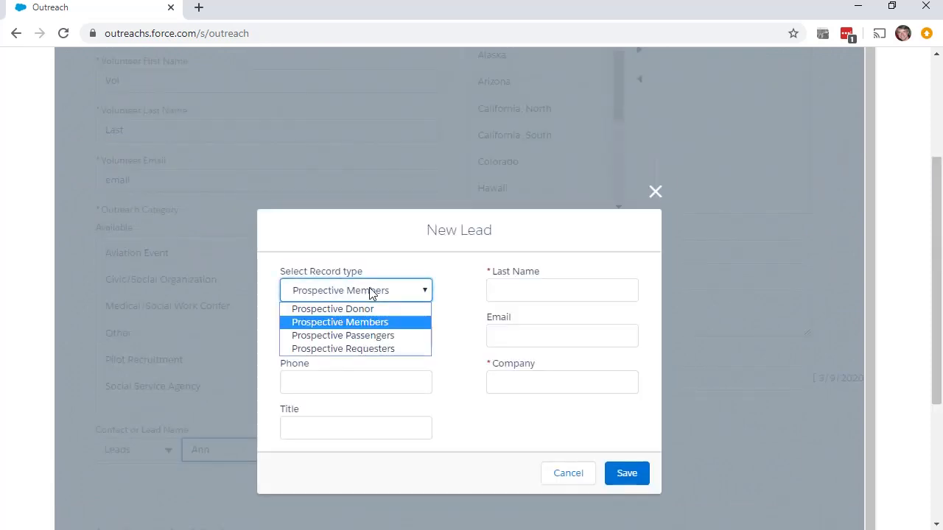
left_click(370, 351)
left_click(366, 342)
type("Anne")
key("Tab")
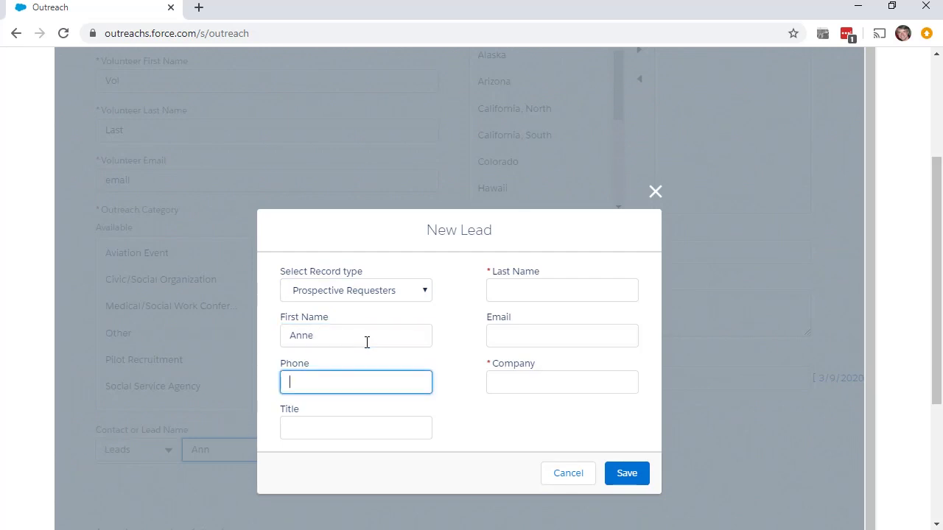
left_click(516, 290)
type("Smith")
key("BackSpace")
key("BackSpace")
key("BackSpace")
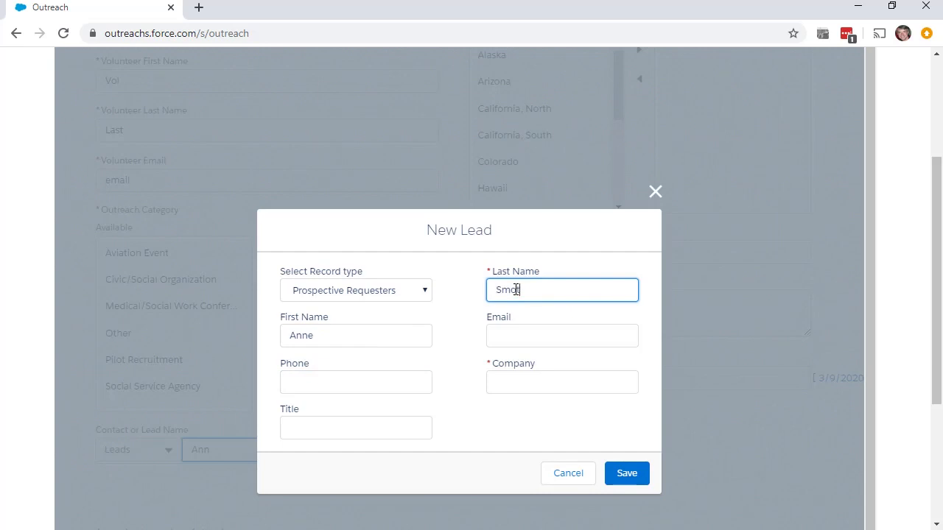
type("ith")
- Enter the lead's phone number and the title 'Discharge Planner'
left_click(308, 388)
type("(310")
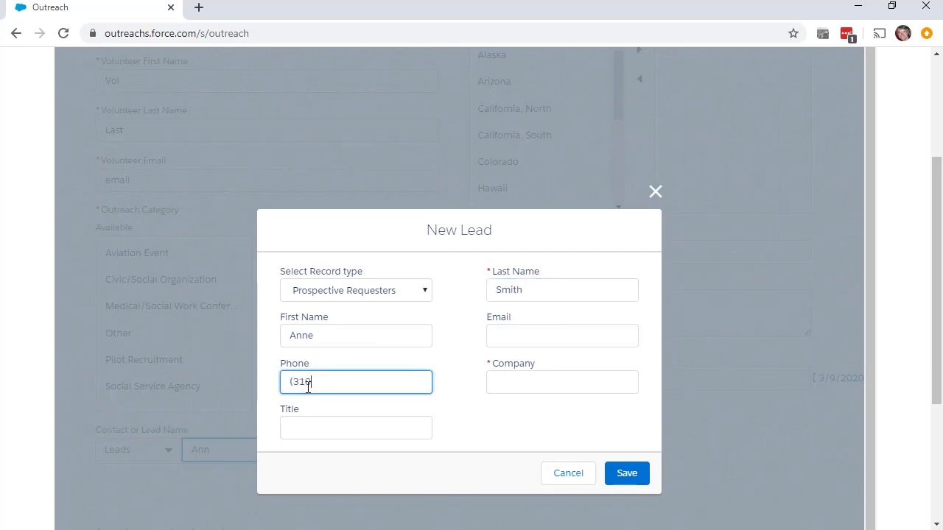
type(") 333-444")
key("Tab")
type("Discharhge")
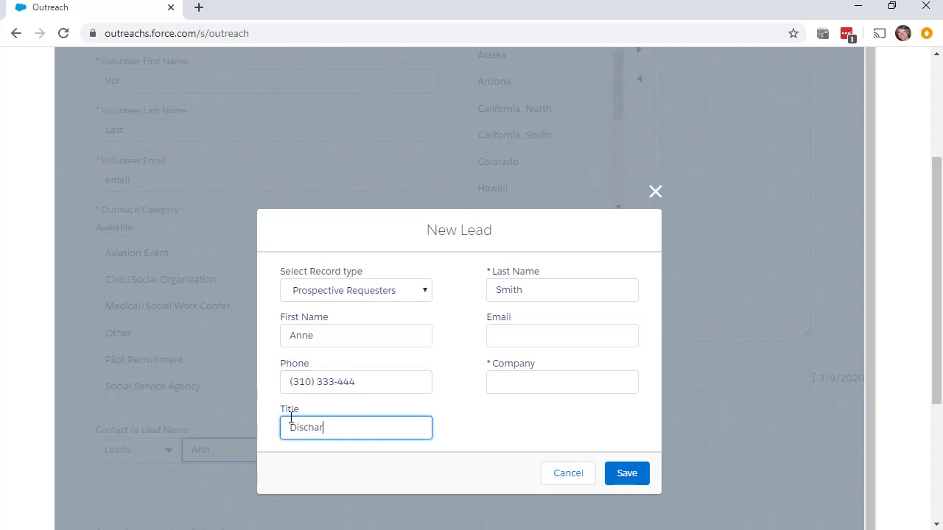
key("BackSpace")
key("BackSpace")
key("BackSpace")
type("ge PLanne")
- Enter the lead's email address and company 'XYZ Hospital', then save the lead
key("BackSpace")
key("BackSpace")
key("BackSpace")
key("BackSpace")
key("BackSpace")
type("lanner")
left_click(541, 337)
key("Tab")
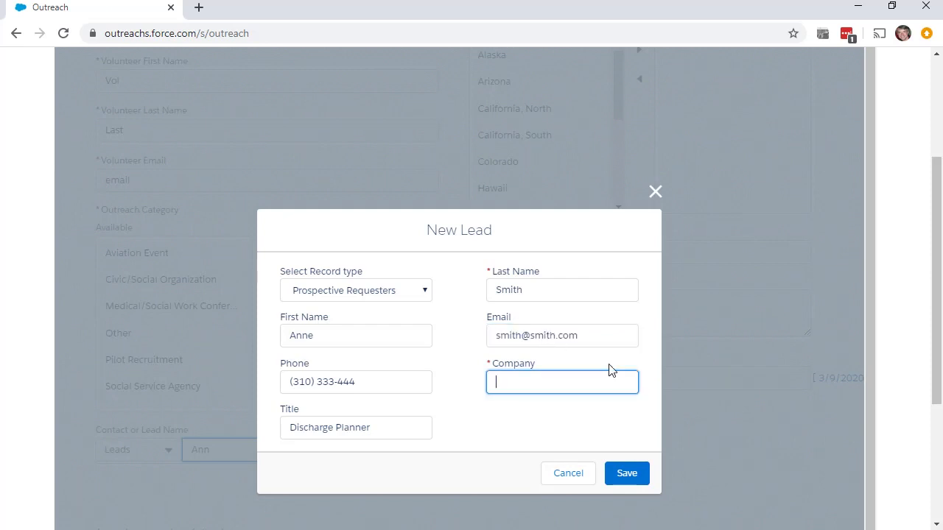
type("XYZ Hospital")
left_click(626, 479)
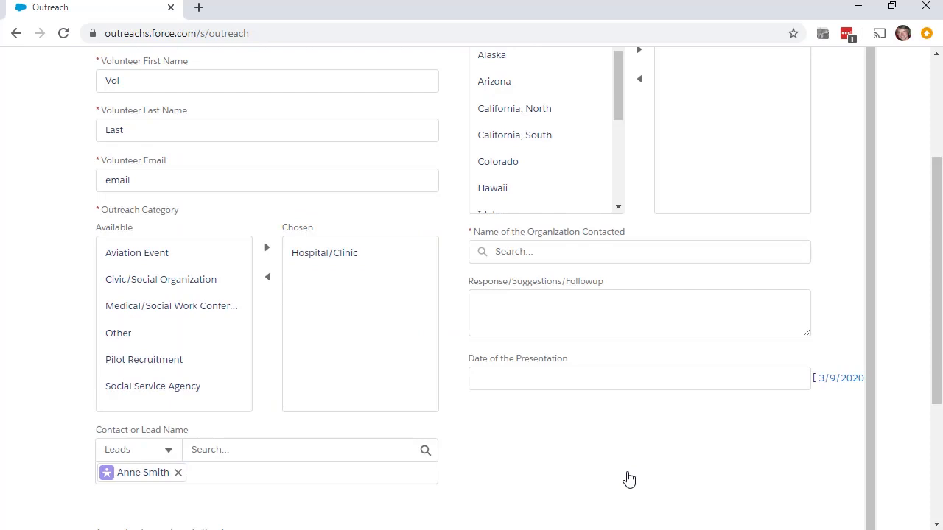
- Search leads for the requester's first name again and add the second matching lead
scroll(628, 478, "down", 3)
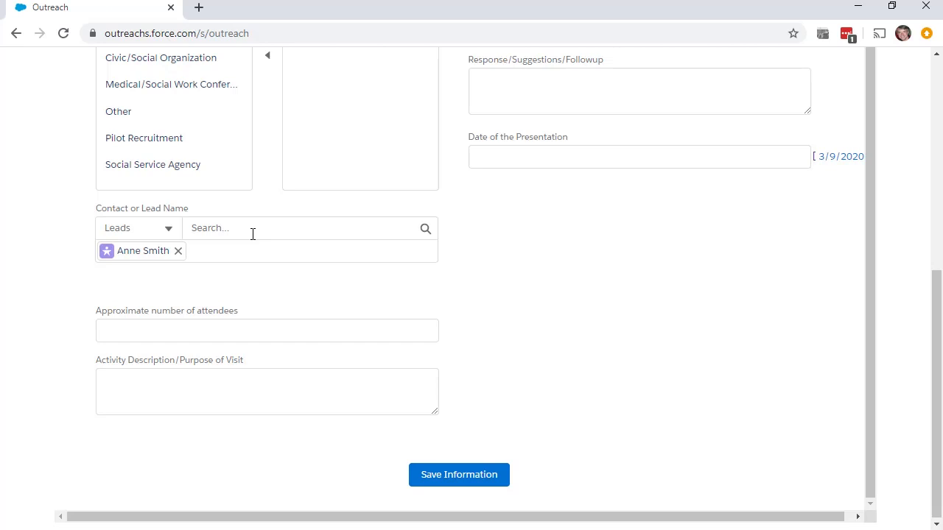
left_click(253, 234)
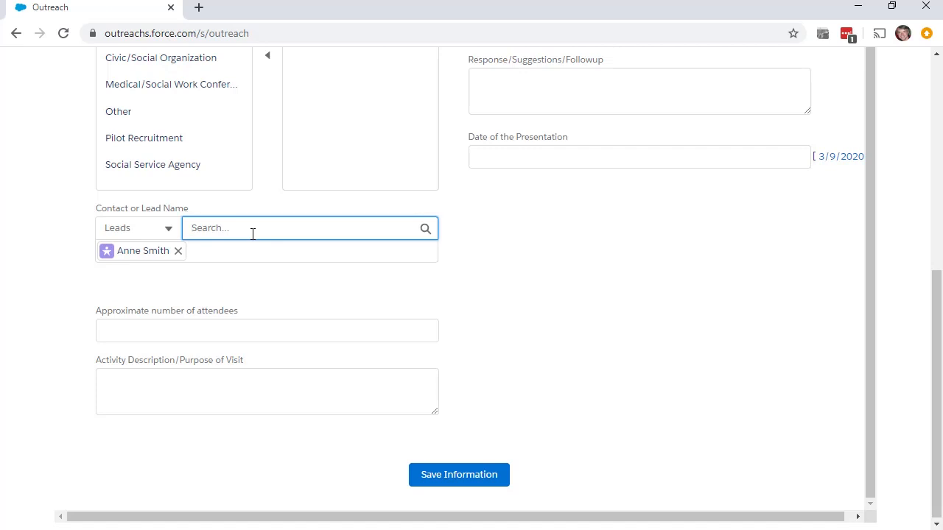
type("Anne")
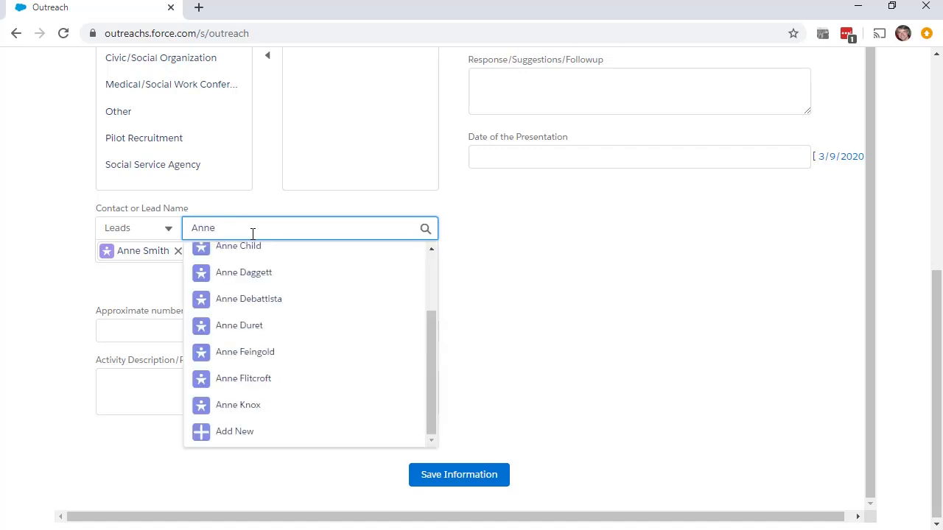
left_click(261, 354)
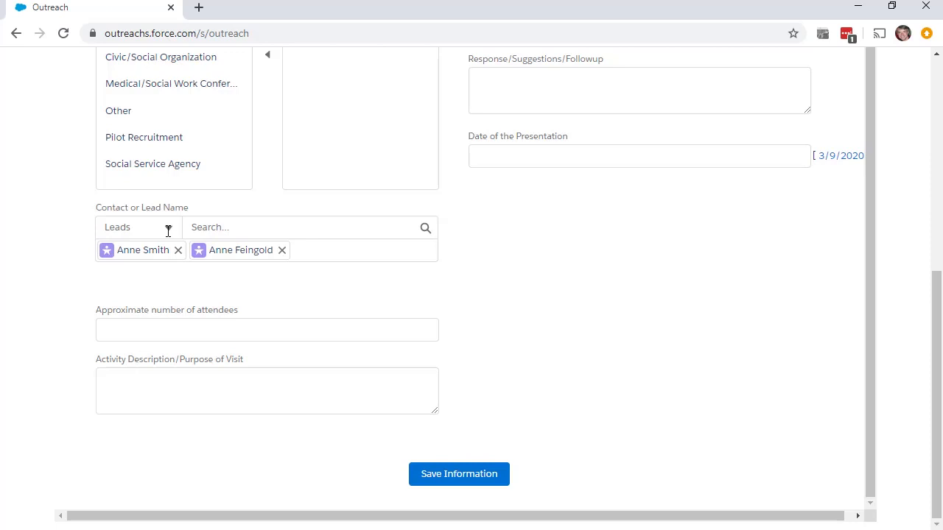
- Switch the lookup to Contacts, search the same first name, and close the suggestions without choosing
left_click(168, 231)
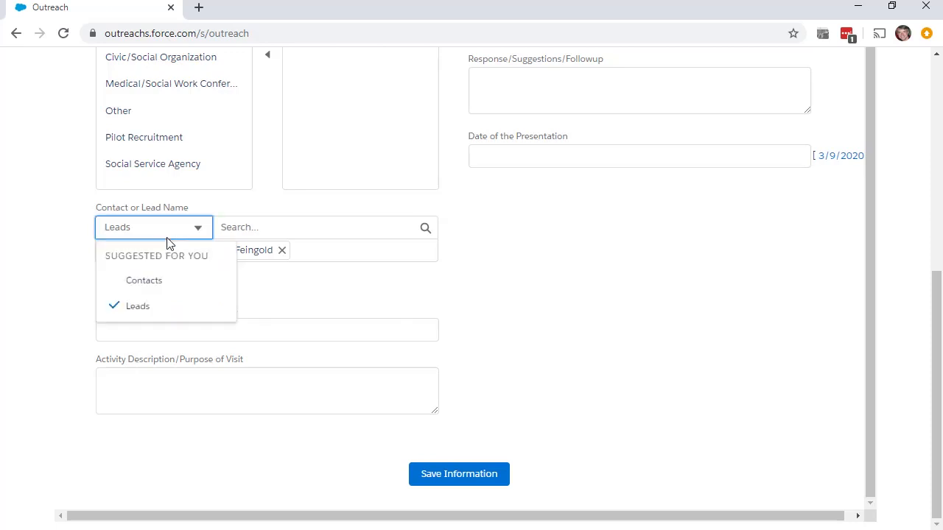
left_click(165, 286)
left_click(292, 227)
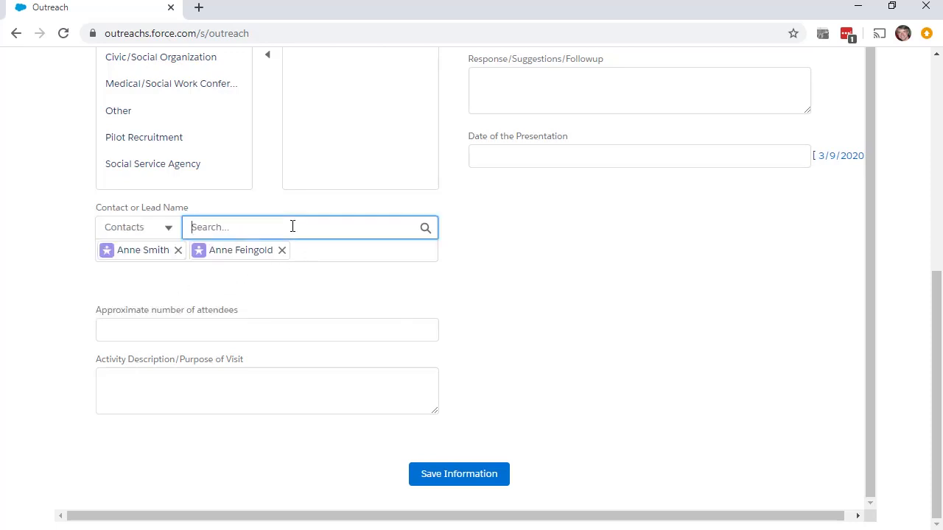
type("Ane")
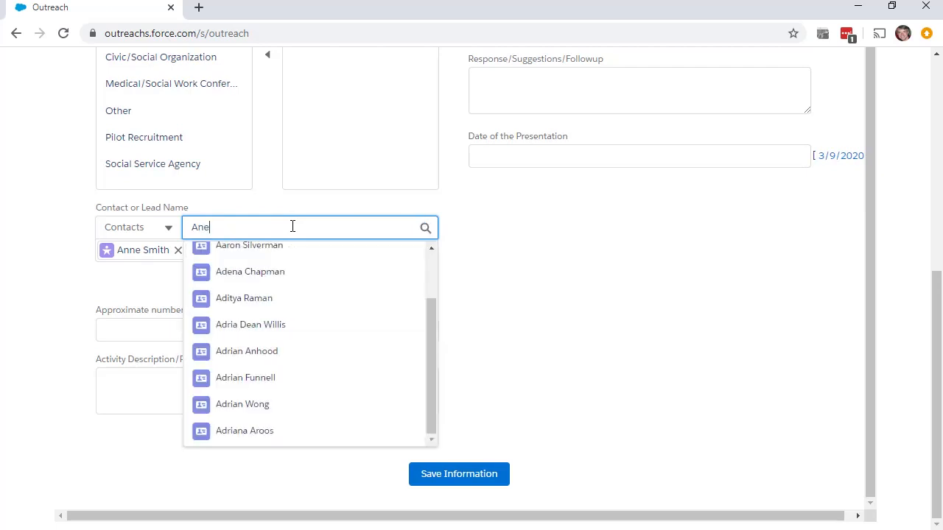
key("BackSpace")
type("ne")
scroll(314, 390, "down", 1)
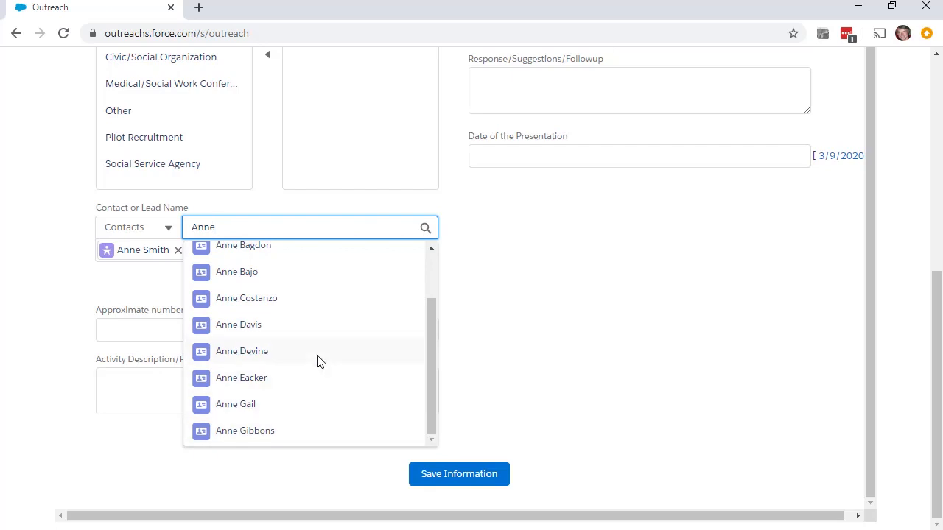
scroll(319, 361, "up", 1)
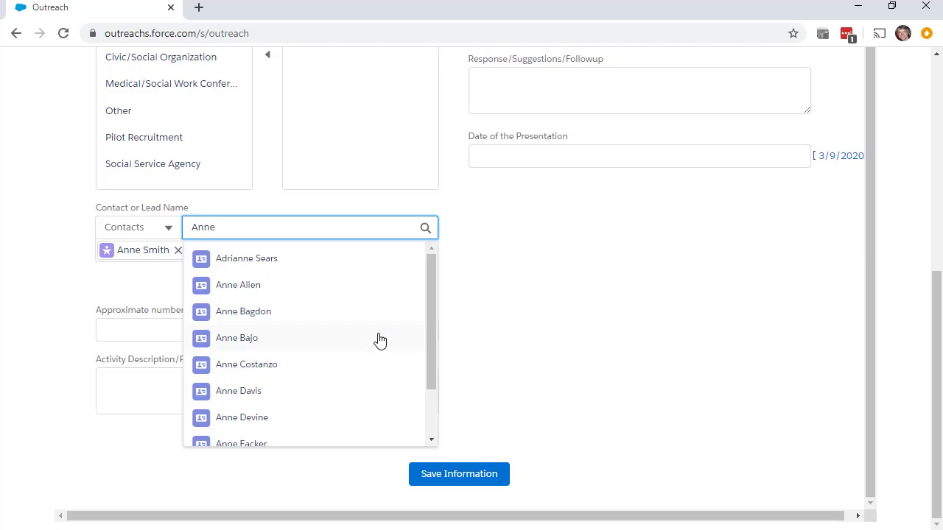
scroll(380, 339, "down", 1)
scroll(398, 335, "up", 1)
left_click(144, 229)
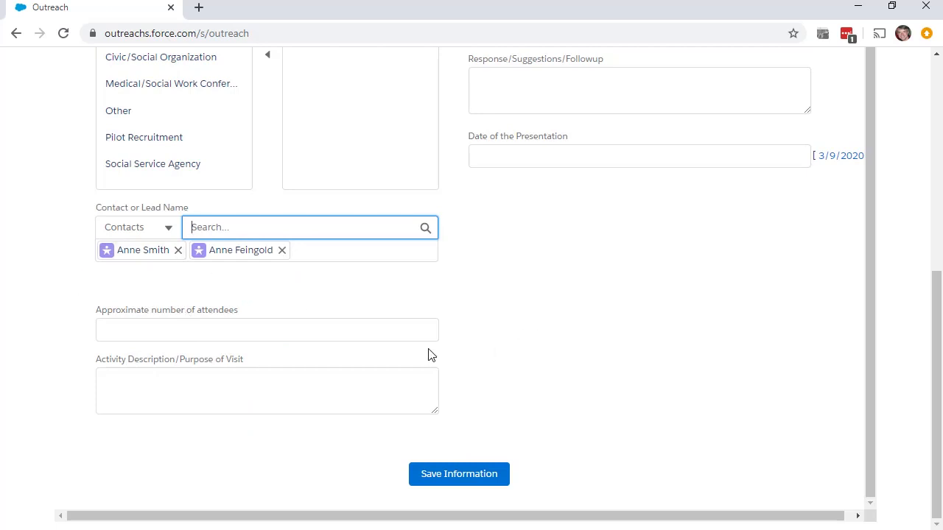
- Enter 65 as the approximate number of attendees
left_click(265, 331)
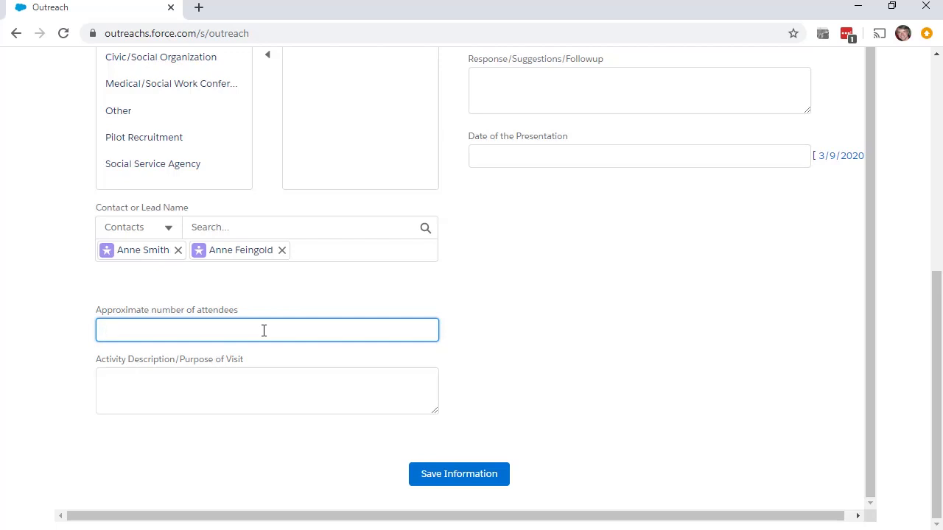
type("60")
key("BackSpace")
type("5")
- Begin the Activity Description with 'In-Service,'
left_click(317, 378)
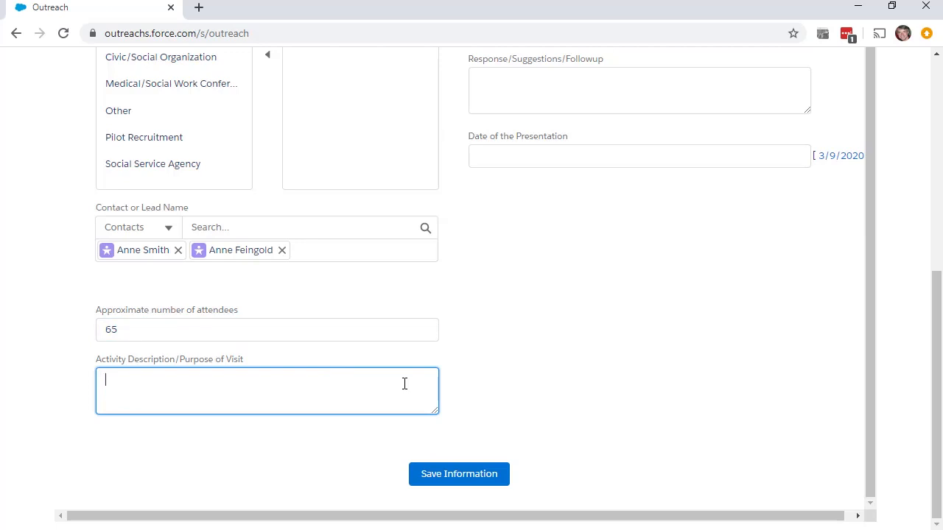
type("In-Siv")
key("BackSpace")
key("BackSpace")
type("ervice,")
- Move Idaho, Nevada and Utah from the Available wings list into Chosen
scroll(611, 289, "up", 1)
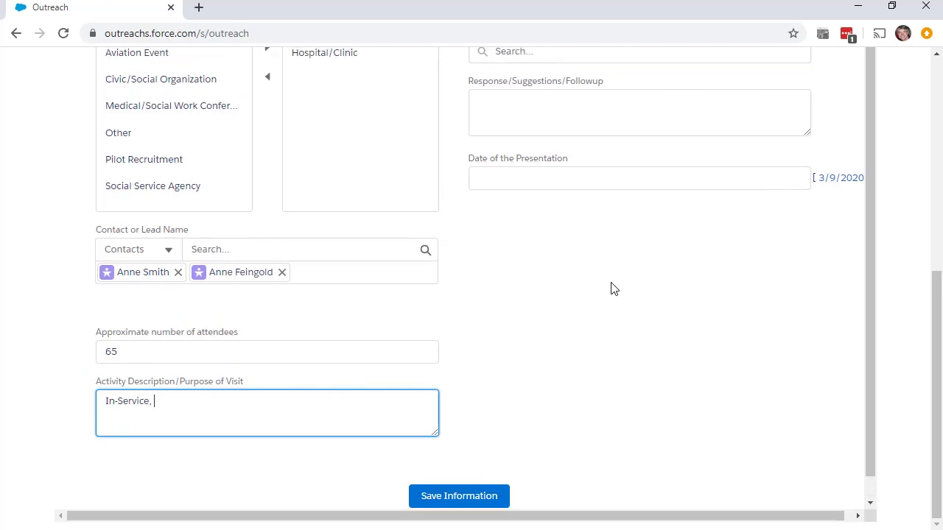
left_click_drag(930, 375, 938, 218)
left_click_drag(613, 203, 619, 247)
left_click(510, 233)
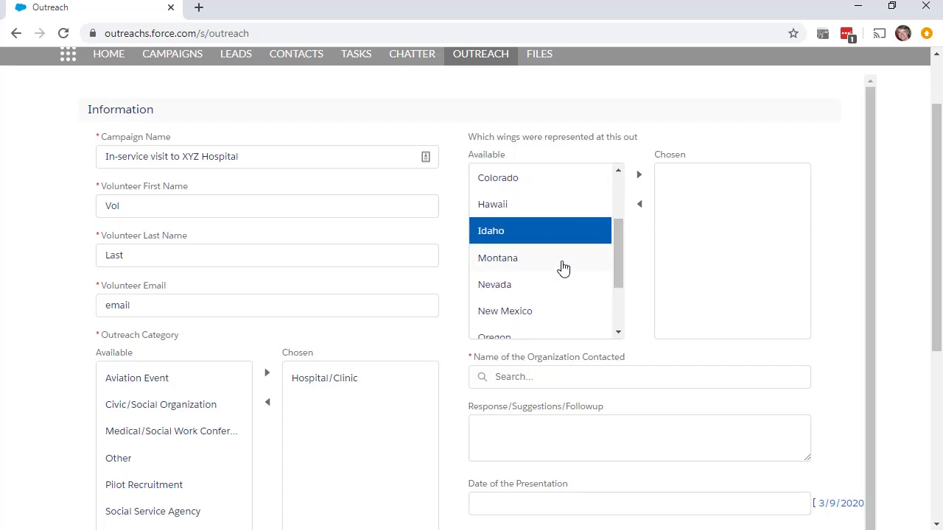
left_click(541, 287, "ctrl")
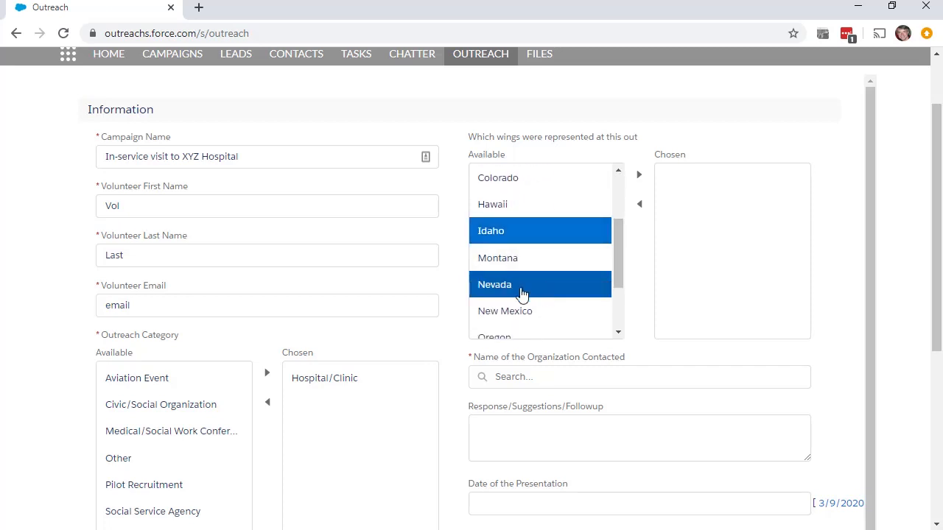
scroll(521, 294, "down", 1)
left_click(516, 292, "ctrl")
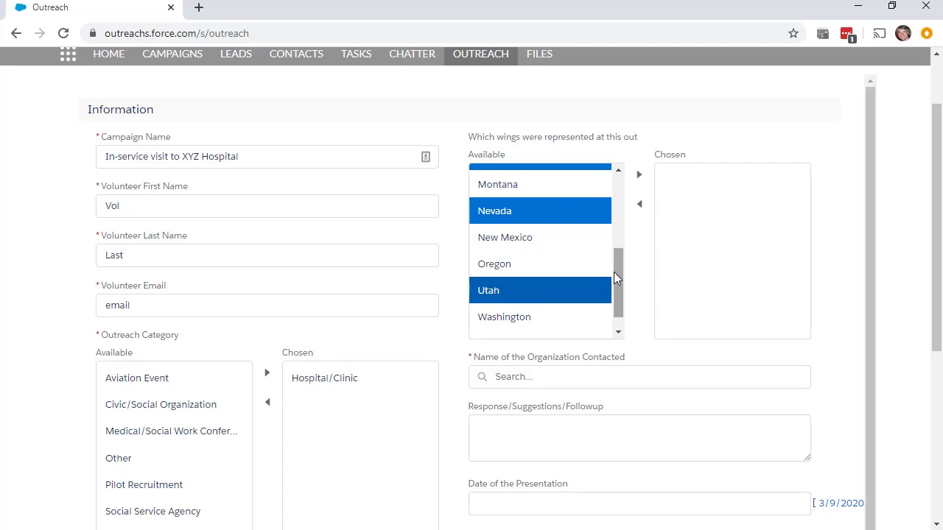
scroll(615, 277, "up", 2)
left_click(639, 174)
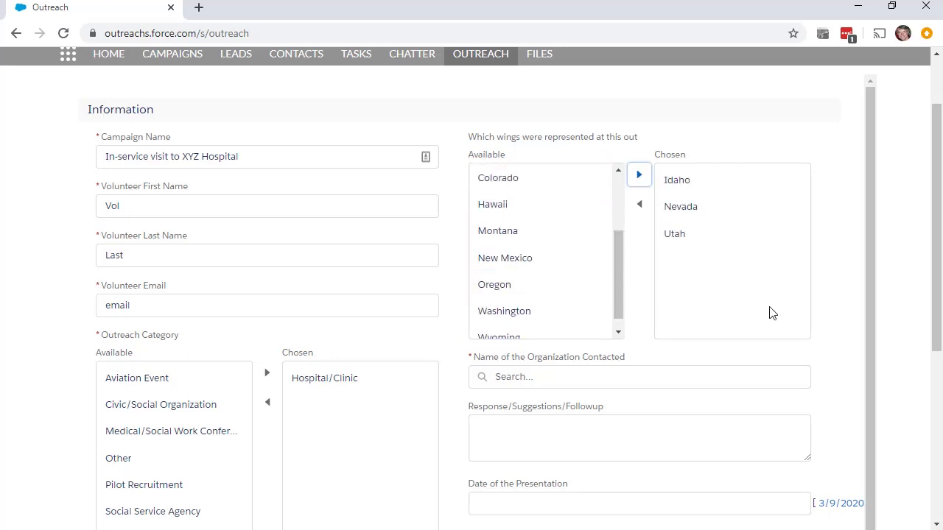
scroll(770, 313, "down", 3)
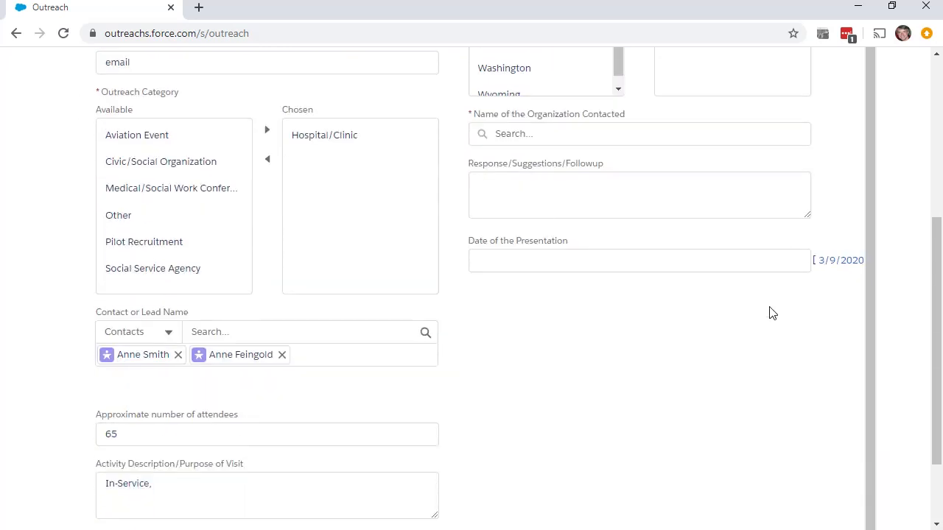
scroll(772, 314, "up", 1)
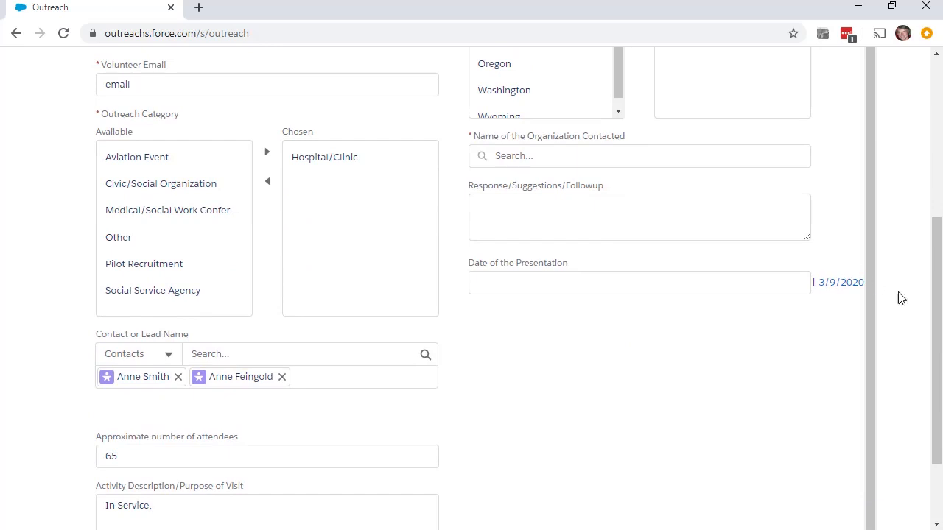
left_click_drag(937, 316, 938, 298)
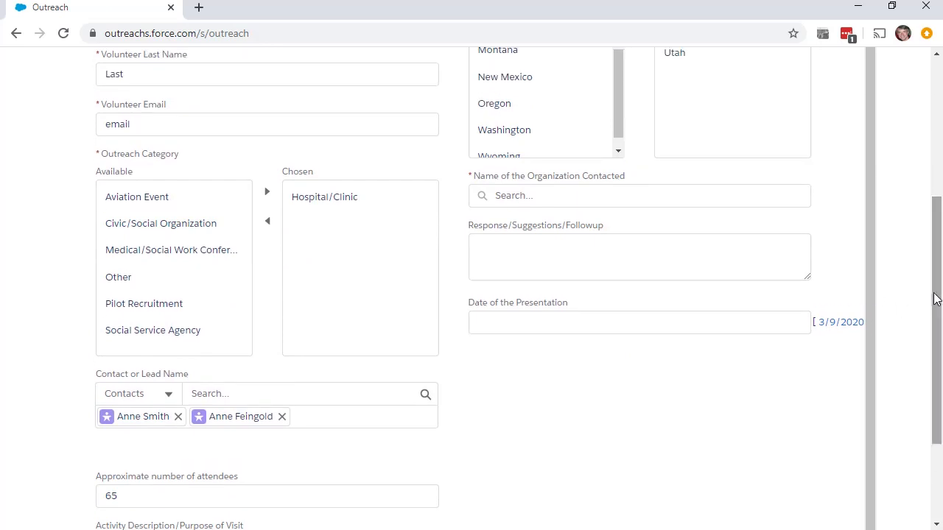
left_click(549, 198)
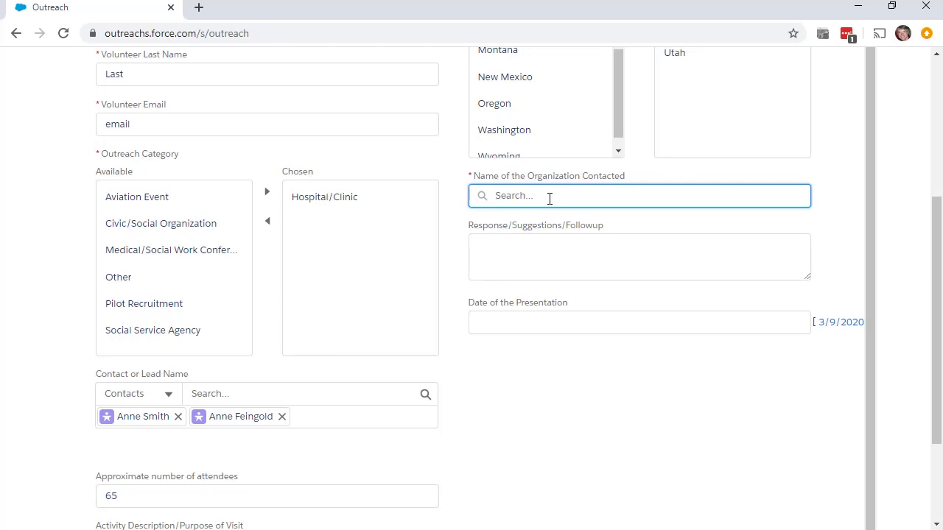
- Cancel creating an 'XYZ' organization and choose Lucille Packard Children's Hospital as the organization contacted
type("XYZ")
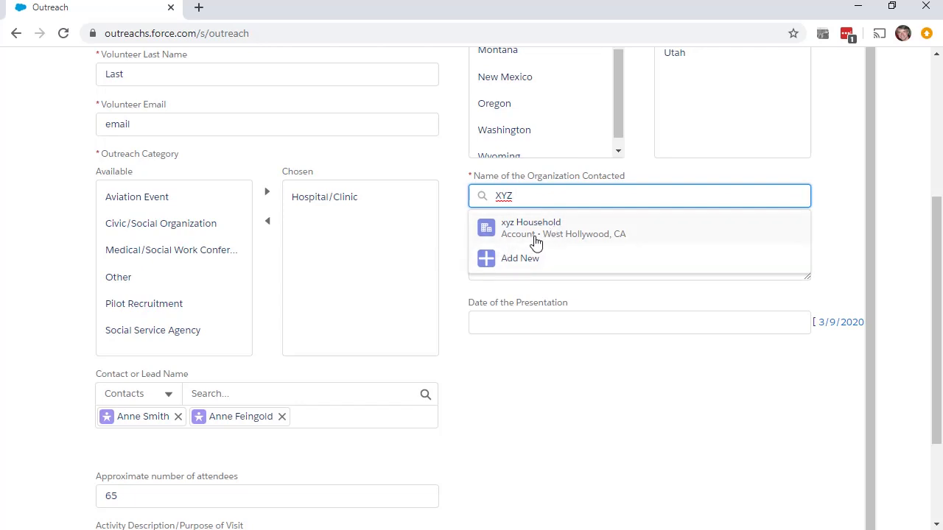
left_click(530, 261)
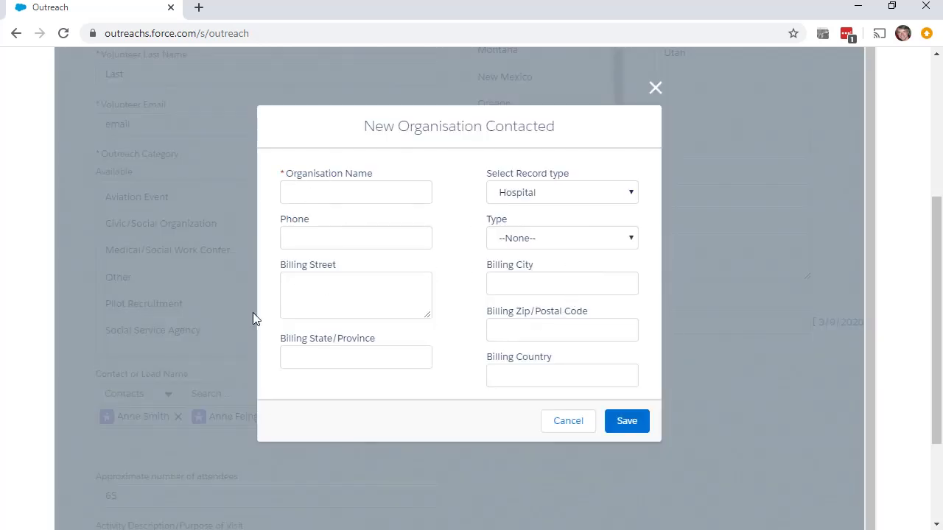
left_click(577, 425)
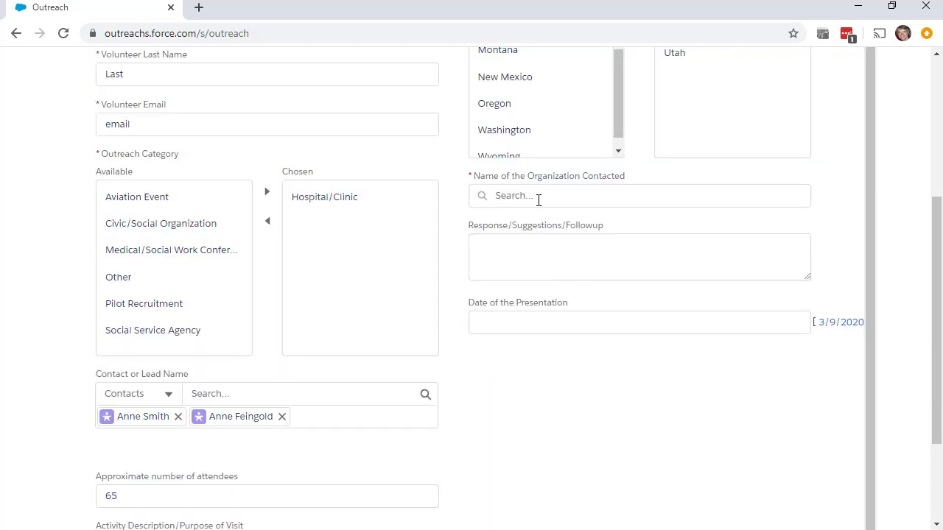
left_click(531, 196)
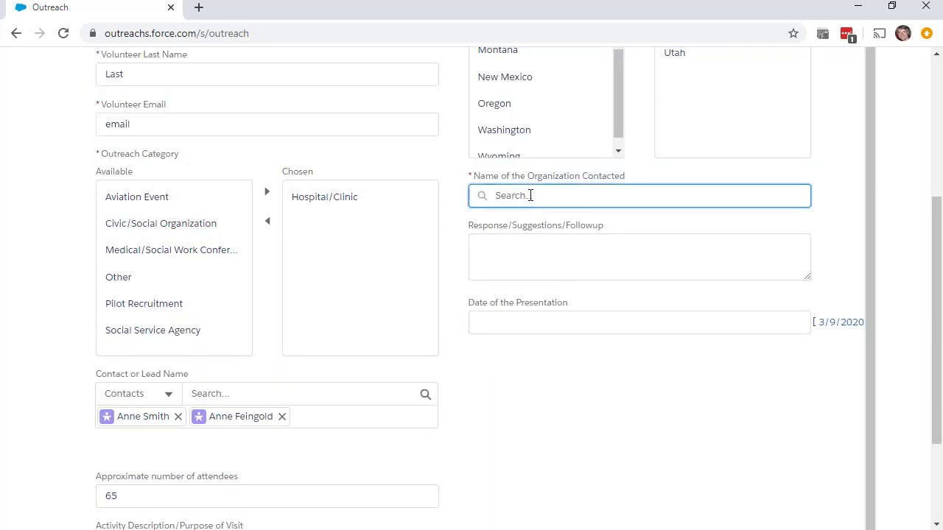
type("Lu")
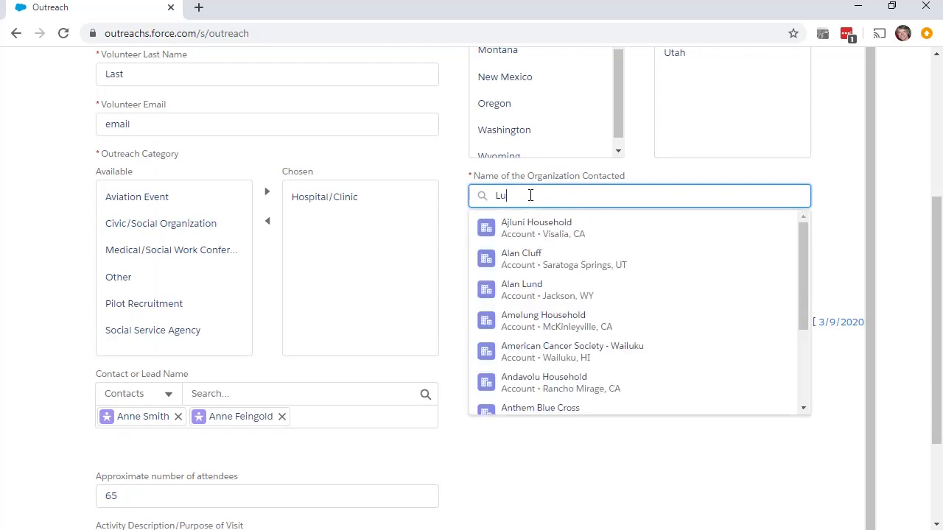
type("cille")
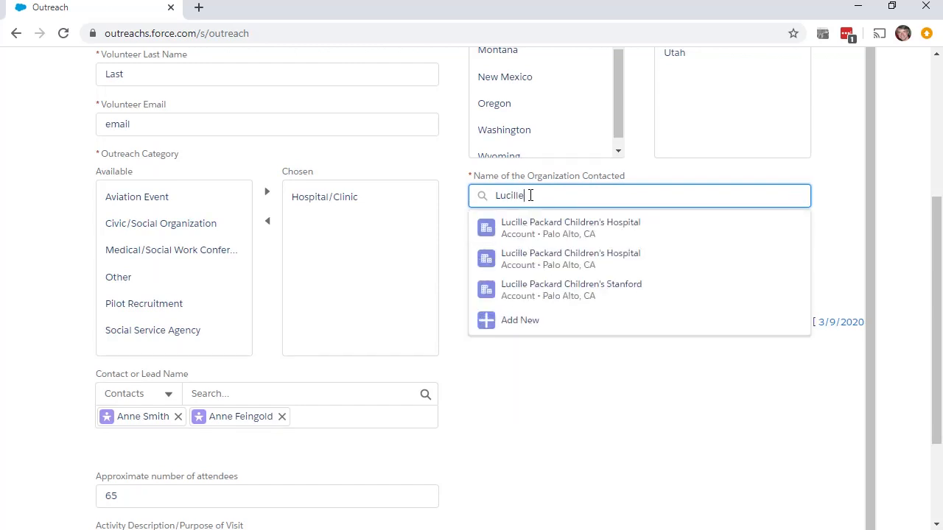
left_click(552, 241)
left_click(656, 231)
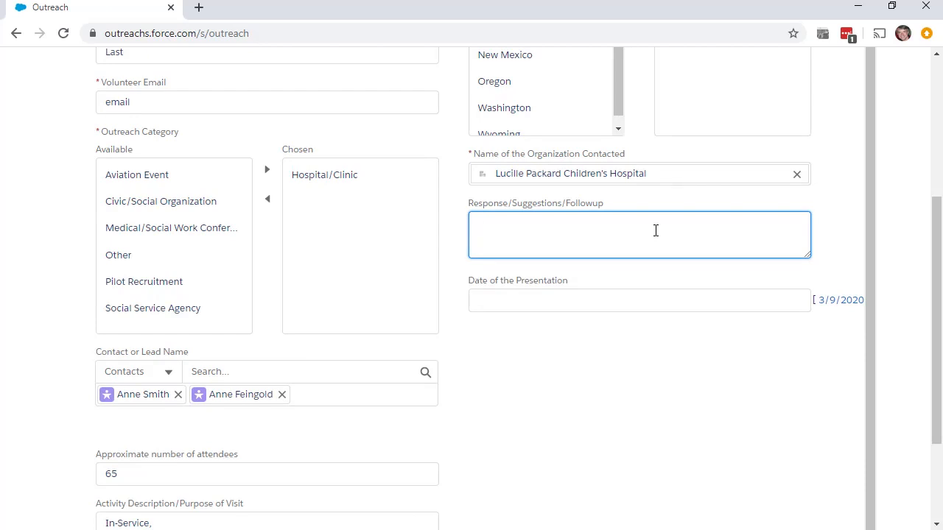
- Note 'Promised to brochures' as the follow-up and set the presentation date to 3/10/2020
type("Promised to brochures")
left_click(636, 299)
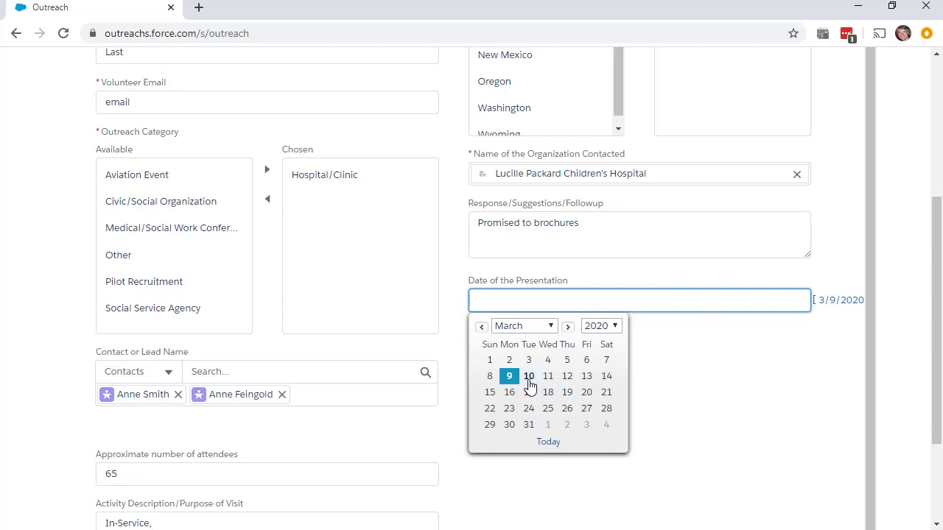
left_click(530, 380)
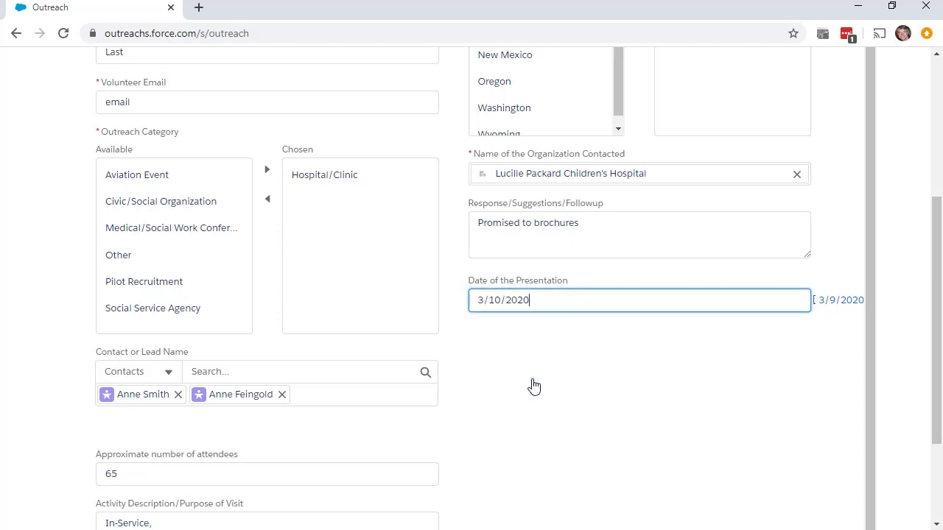
scroll(534, 386, "down", 2)
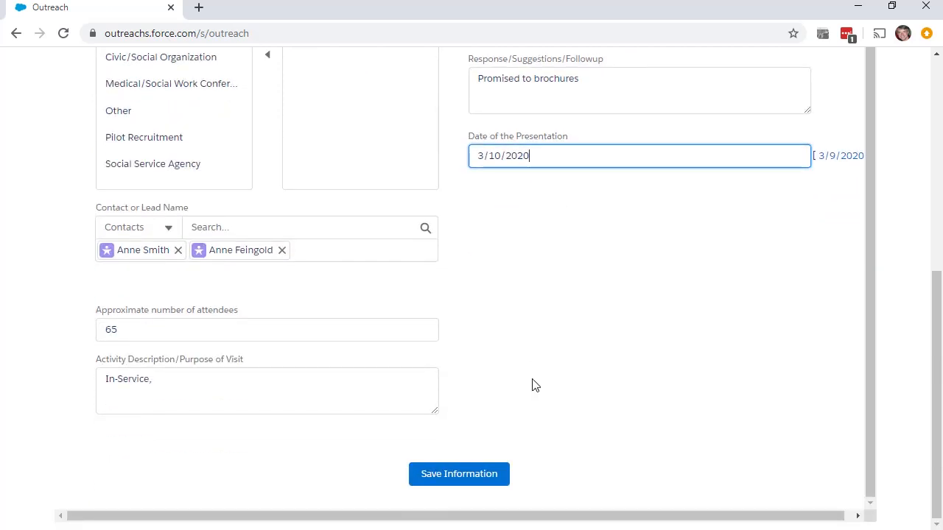
- Save the form as campaign 'In-service visit to XYZ Hospital' and review its Details
left_click(476, 479)
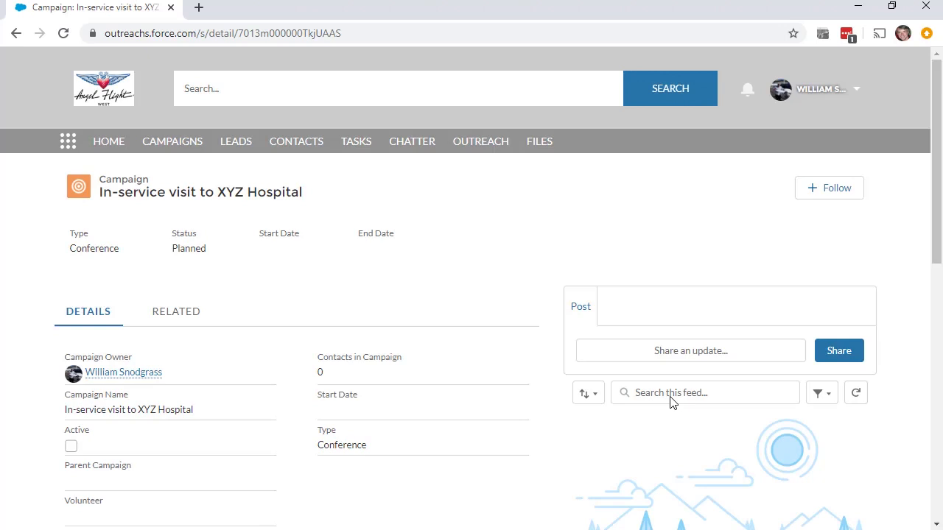
scroll(671, 402, "down", 1)
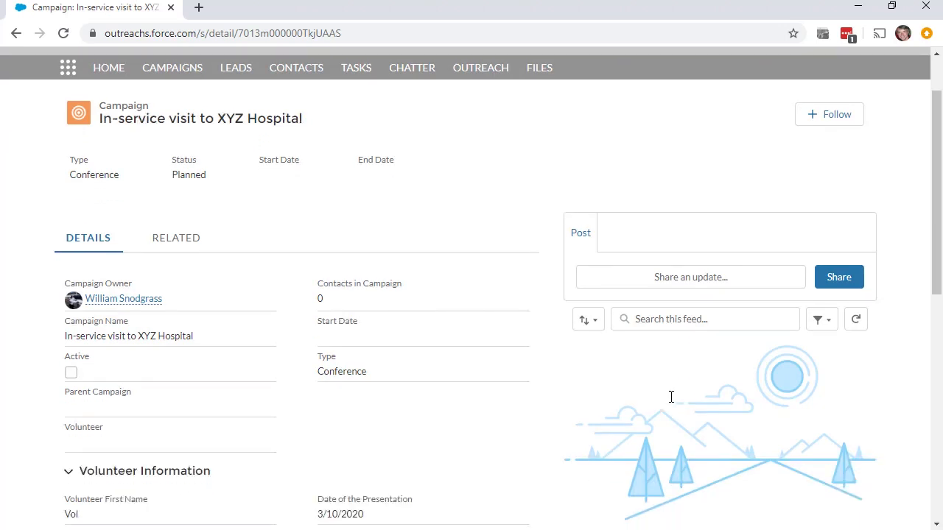
scroll(671, 397, "down", 2)
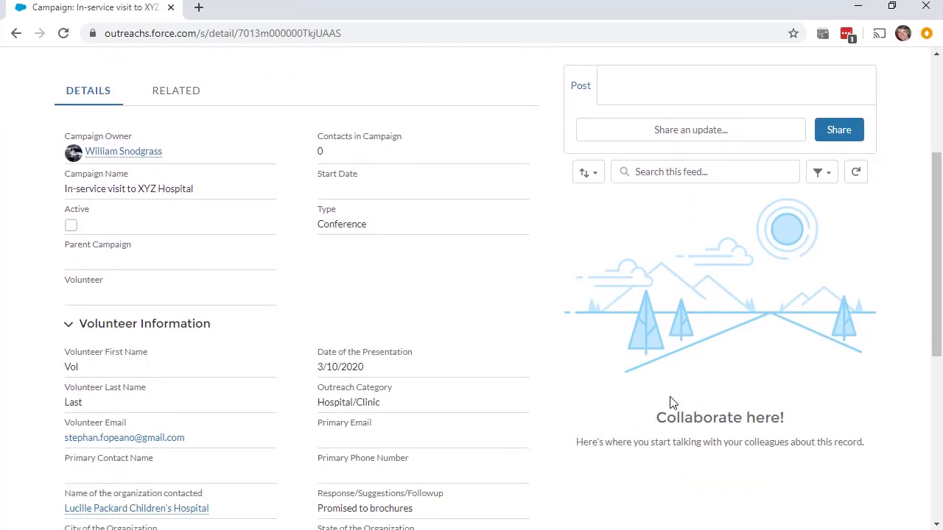
scroll(671, 401, "down", 5)
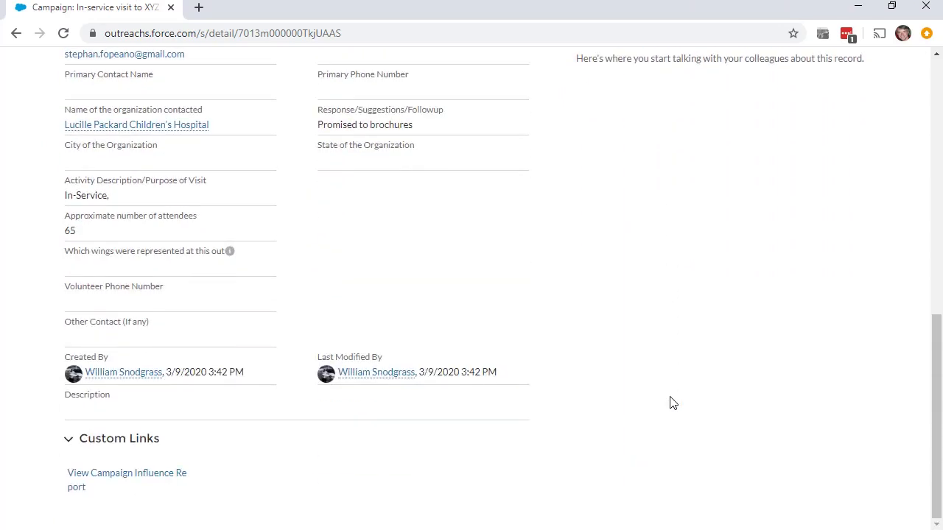
scroll(508, 255, "up", 8)
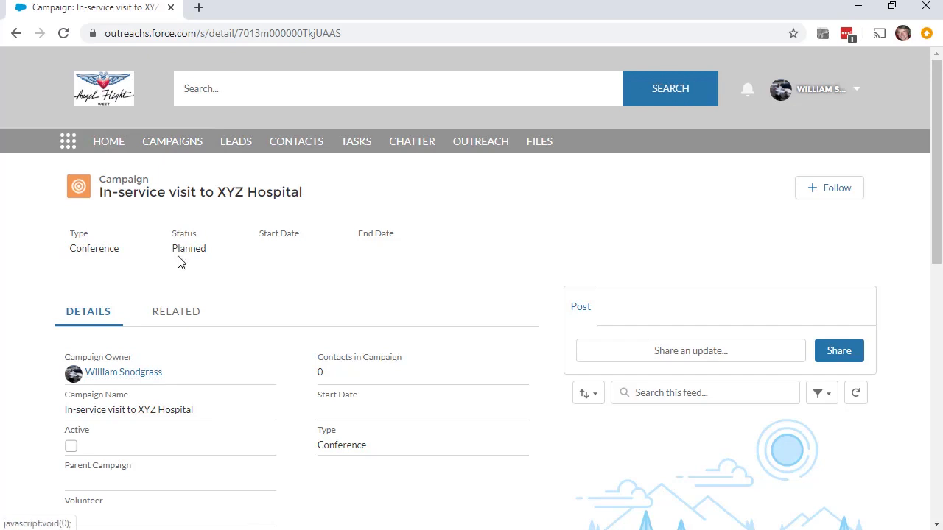
- Browse the campaign's related lists and start a New Task under Open Activities
scroll(183, 304, "down", 2)
left_click(190, 175)
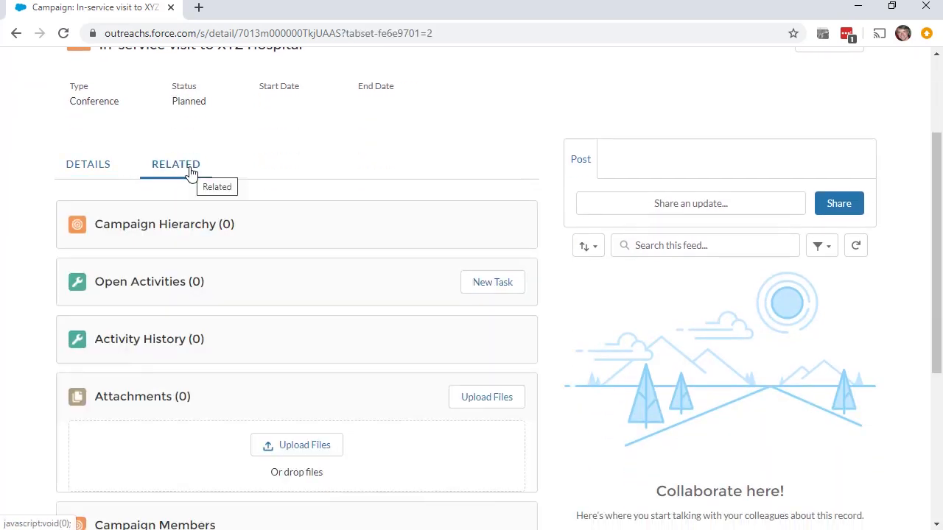
scroll(189, 173, "down", 2)
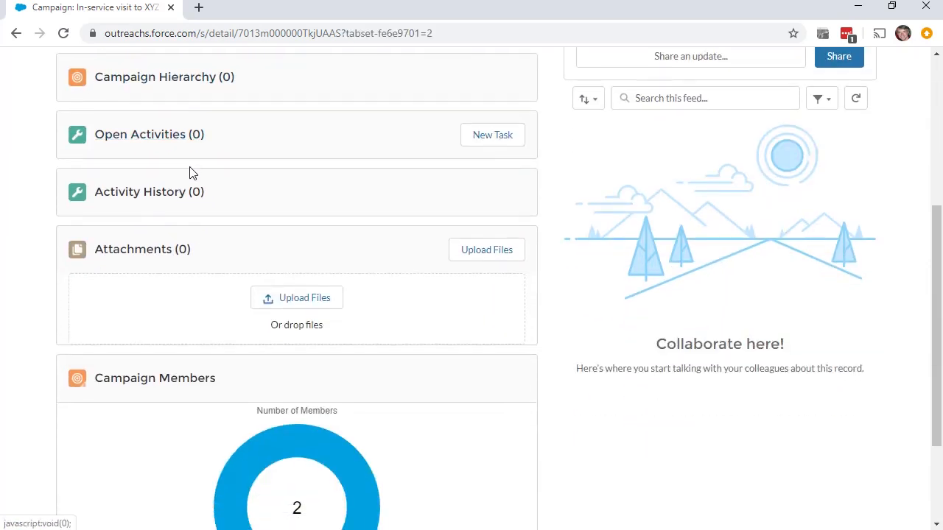
scroll(349, 299, "down", 2)
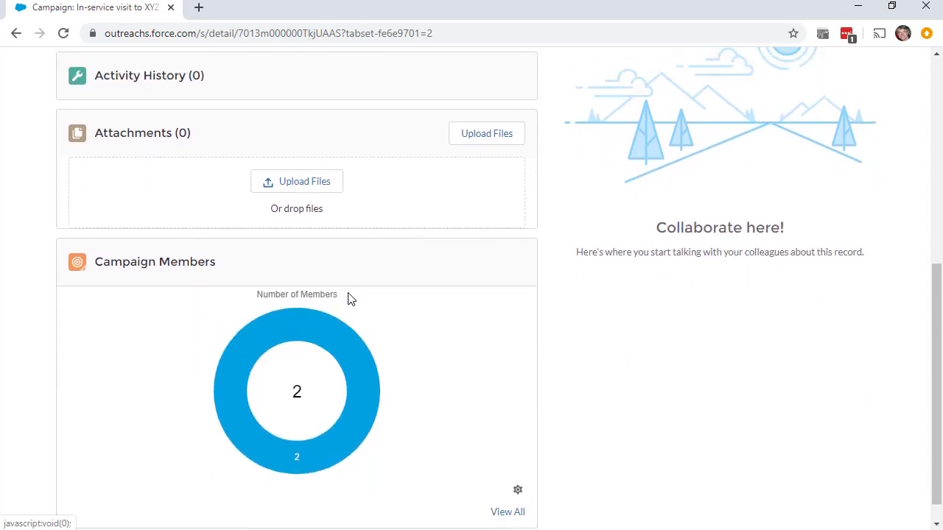
scroll(349, 298, "up", 3)
left_click(500, 213)
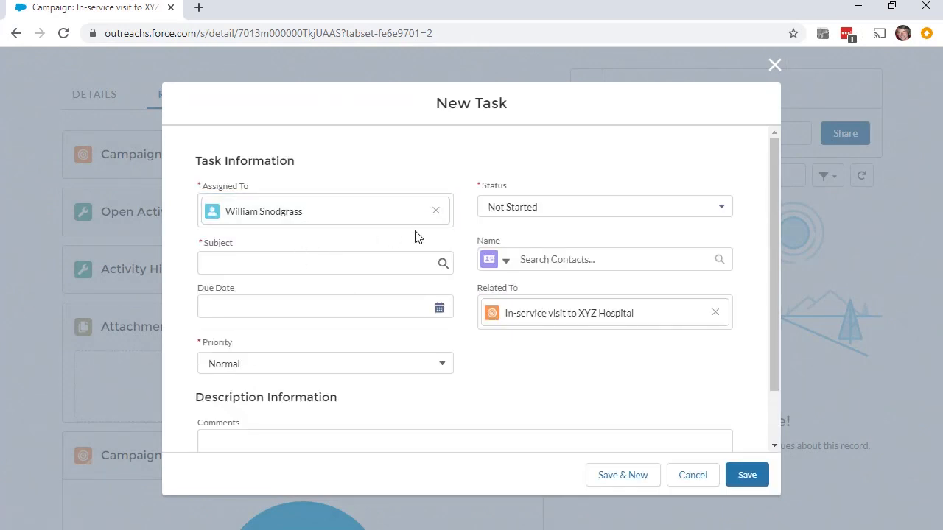
- Replace the task's assignee with a searched user, then cancel the task unsaved
left_click(435, 210)
type("Ivan")
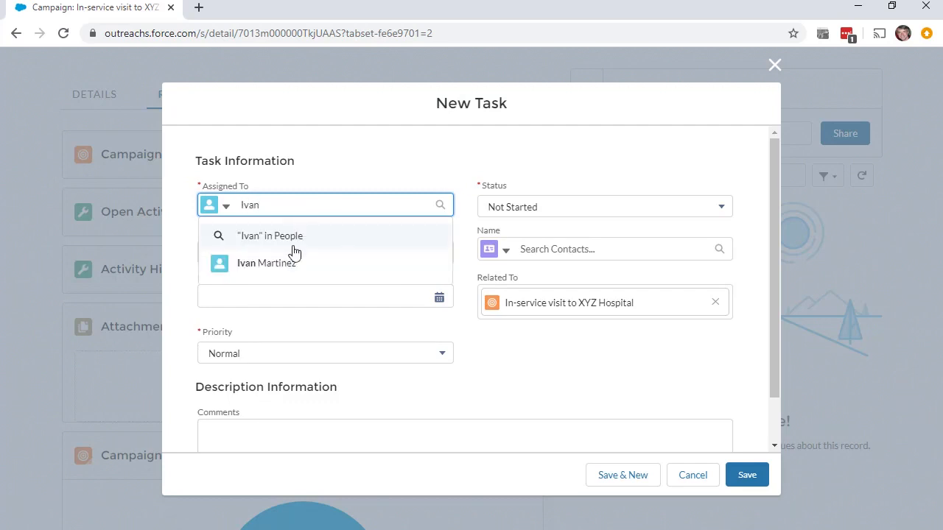
left_click(293, 265)
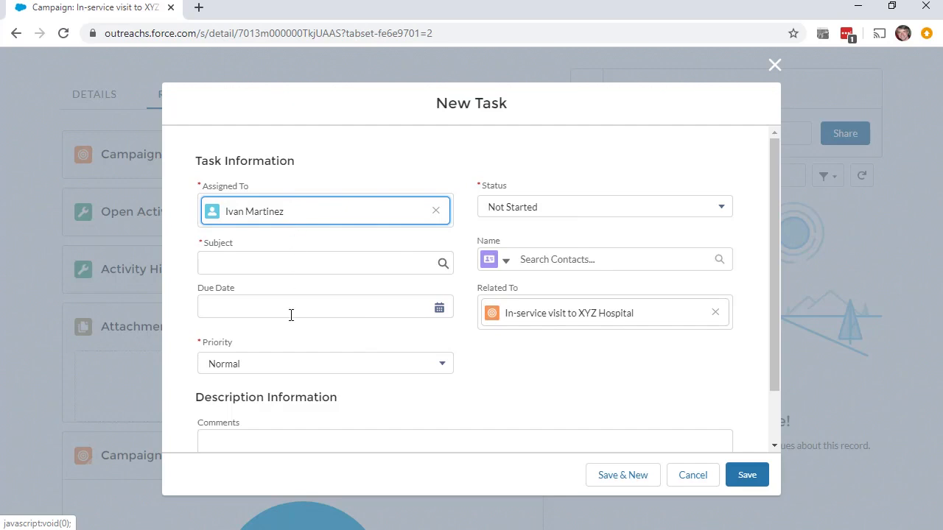
scroll(291, 315, "down", 1)
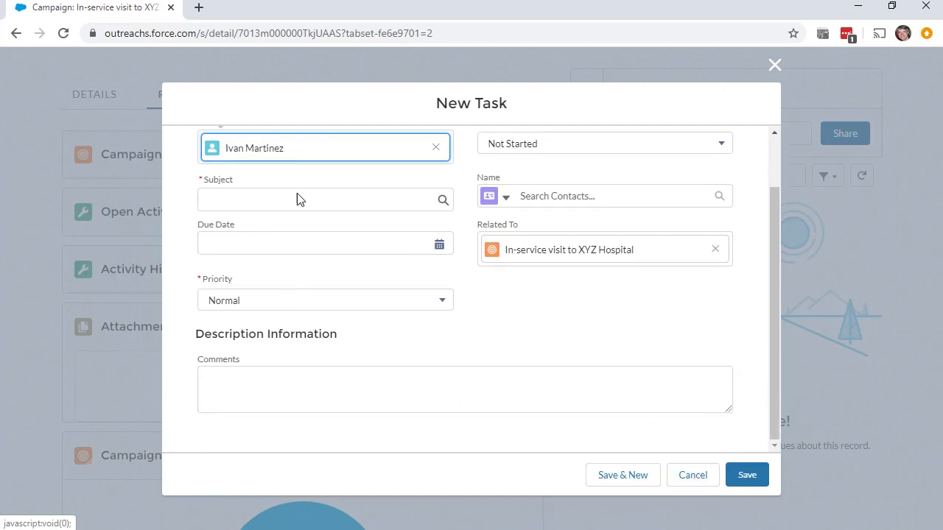
left_click(693, 477)
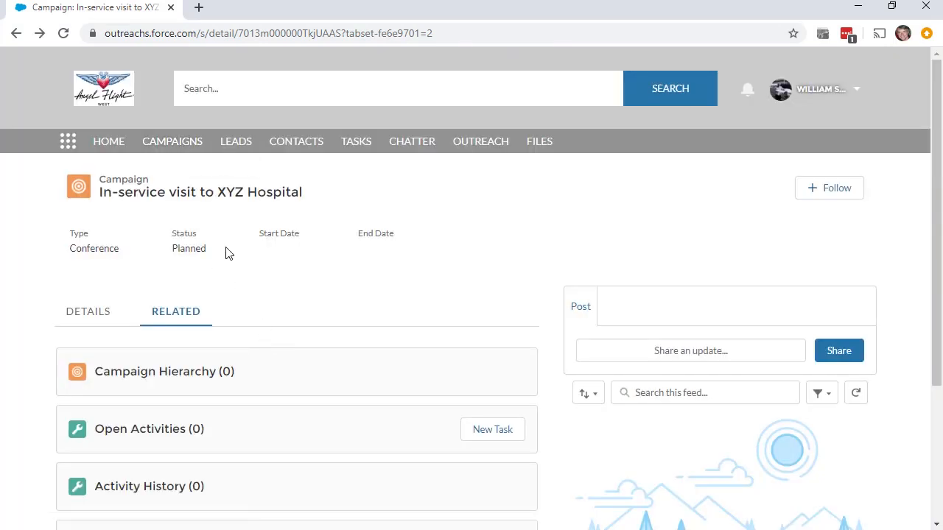
- Check the campaign row's actions in the Campaigns list, reopen the record, then return to the list
left_click(189, 155)
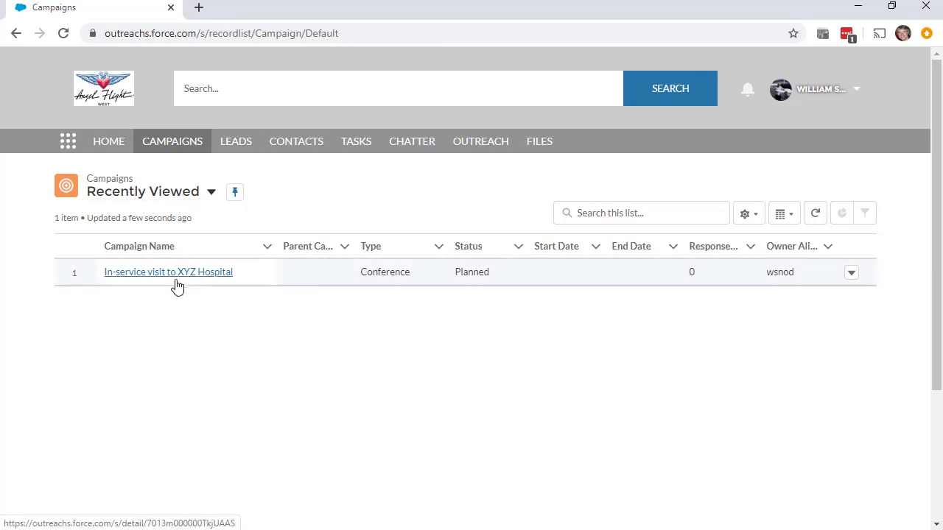
left_click(850, 276)
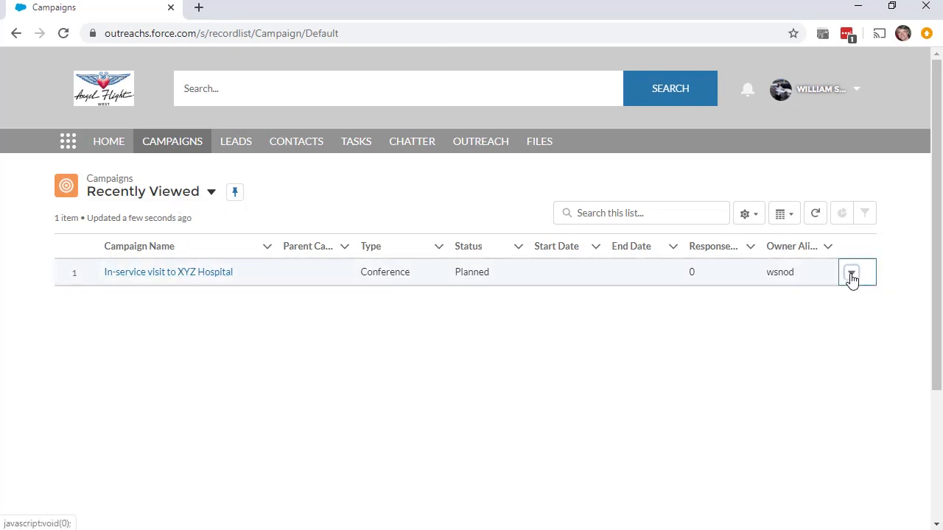
left_click(192, 274)
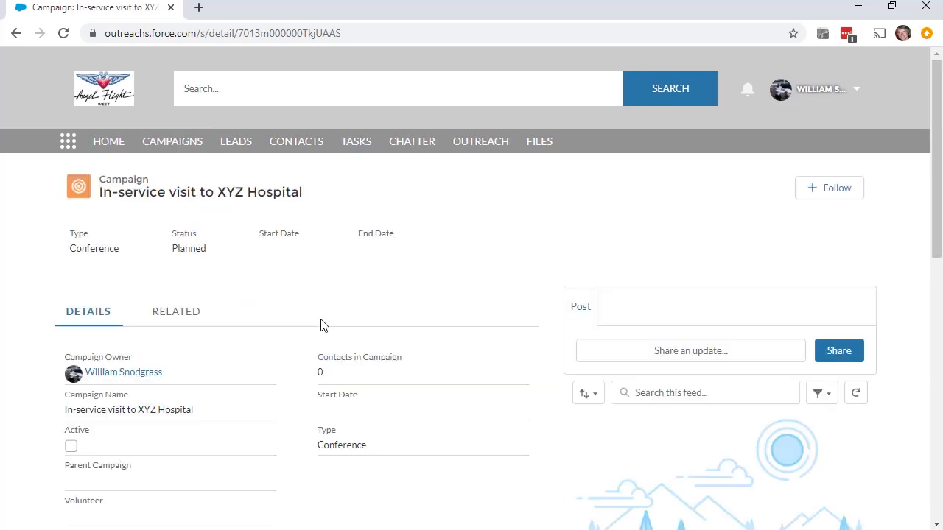
left_click(162, 147)
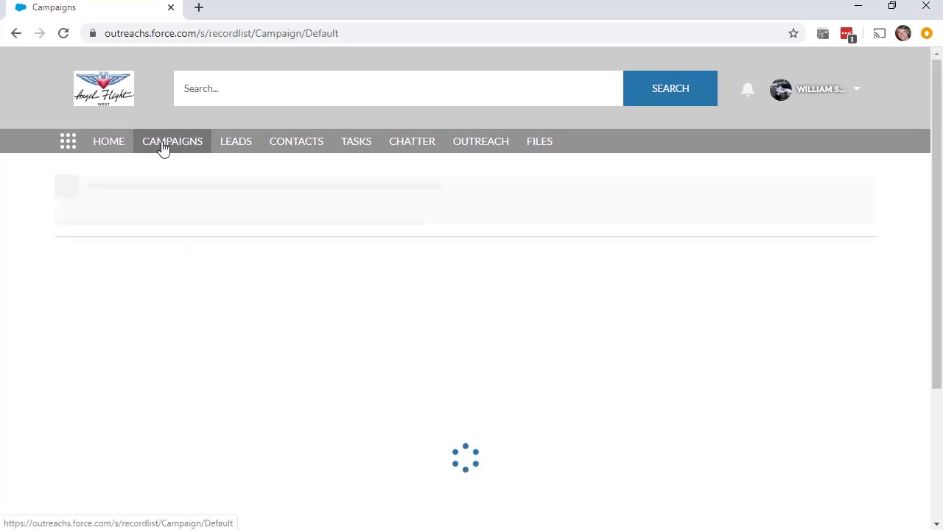
- Switch to the Outreach Reports list view and filter it by 'Reno' to three campaigns
left_click(214, 196)
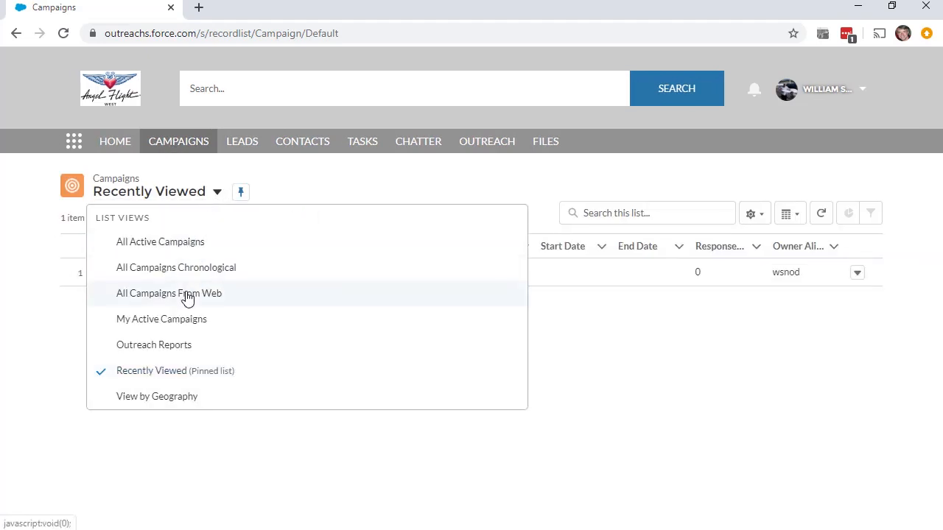
left_click(185, 345)
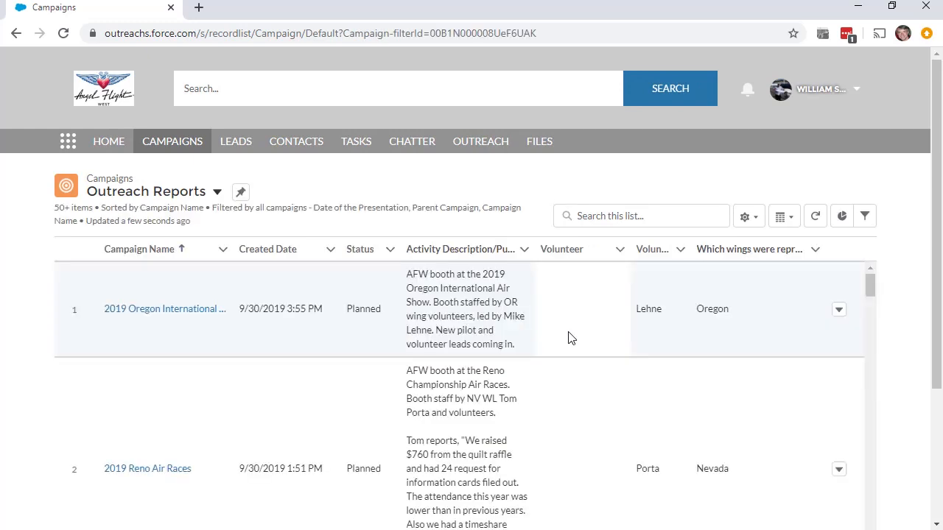
left_click(647, 219)
type("Reno")
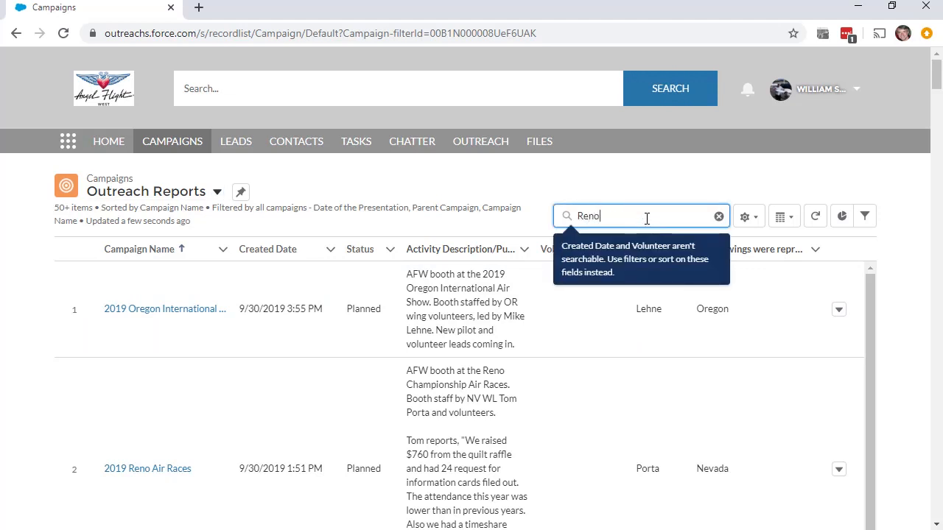
key("Return")
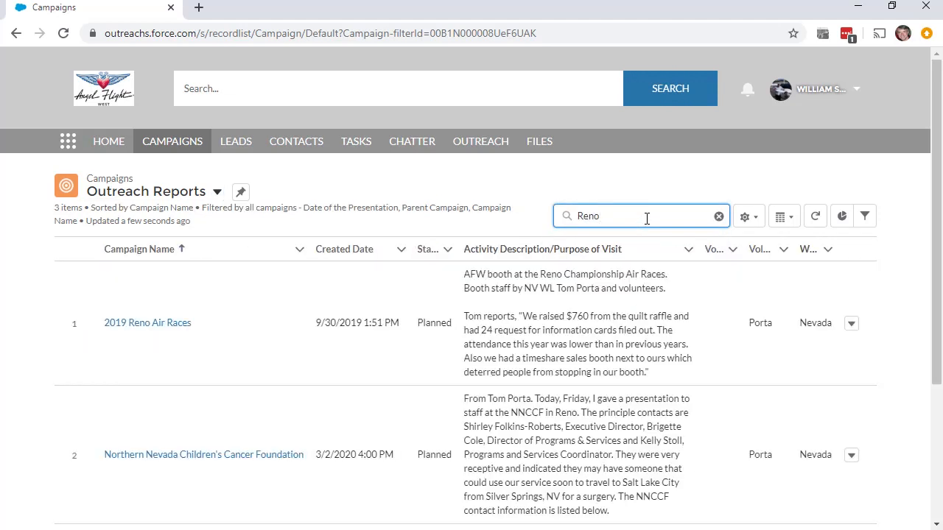
left_click(419, 89)
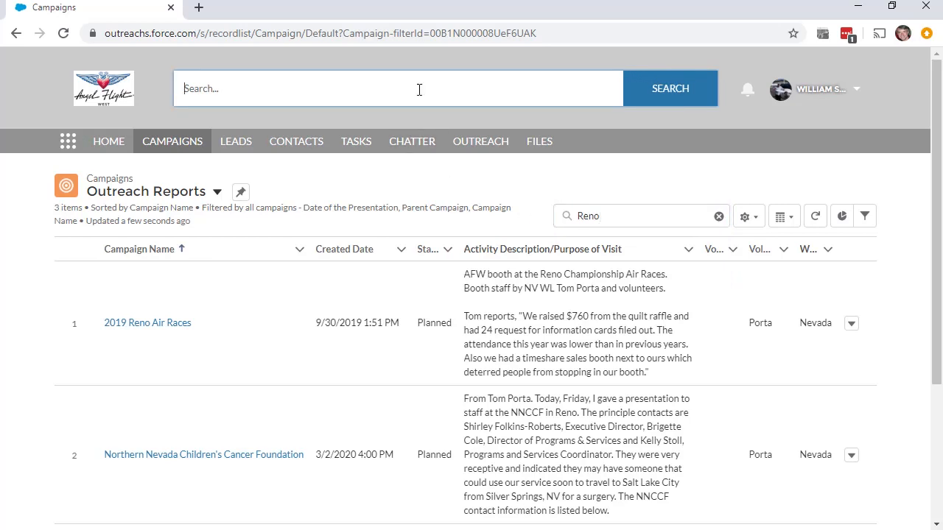
- Search the site for 'Reno Air' and open the 2019 Reno Air Races campaign
type("Reno Air")
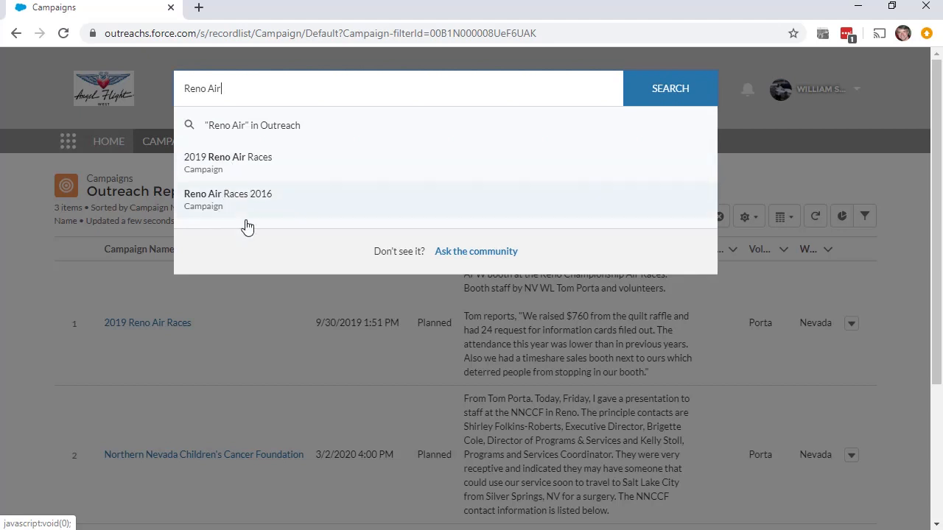
left_click(249, 172)
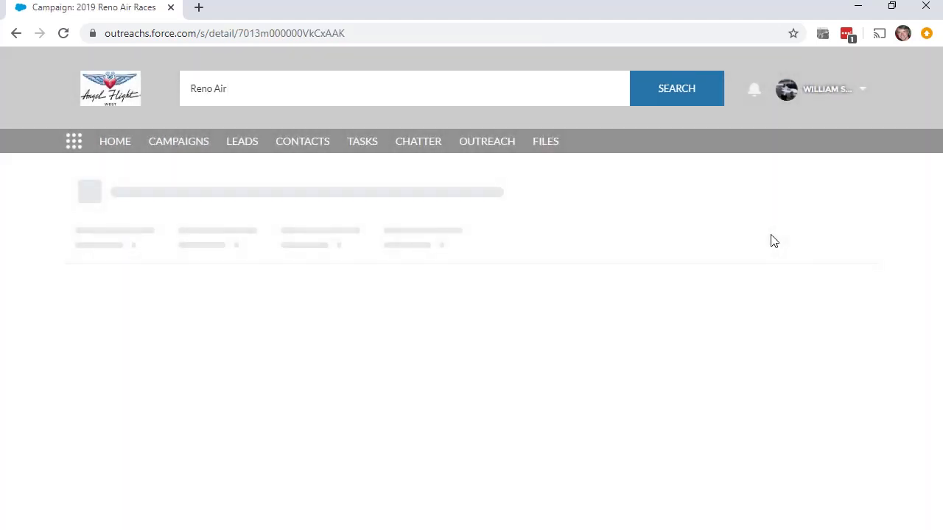